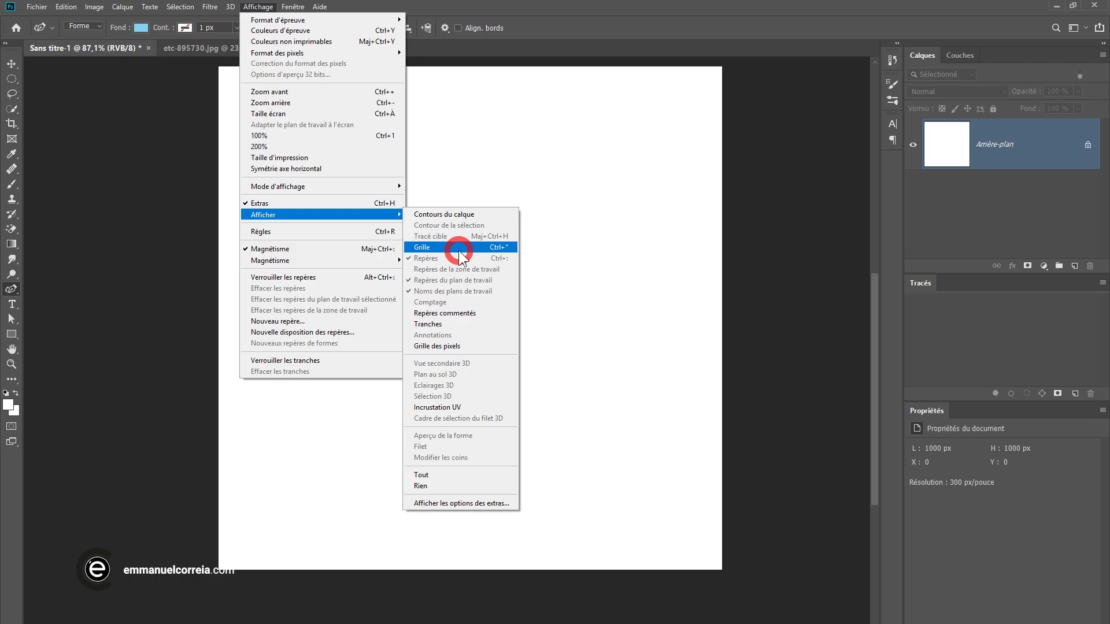
Display the document grid and review its spacing and subdivision settings in the preferences.
click(456, 248)
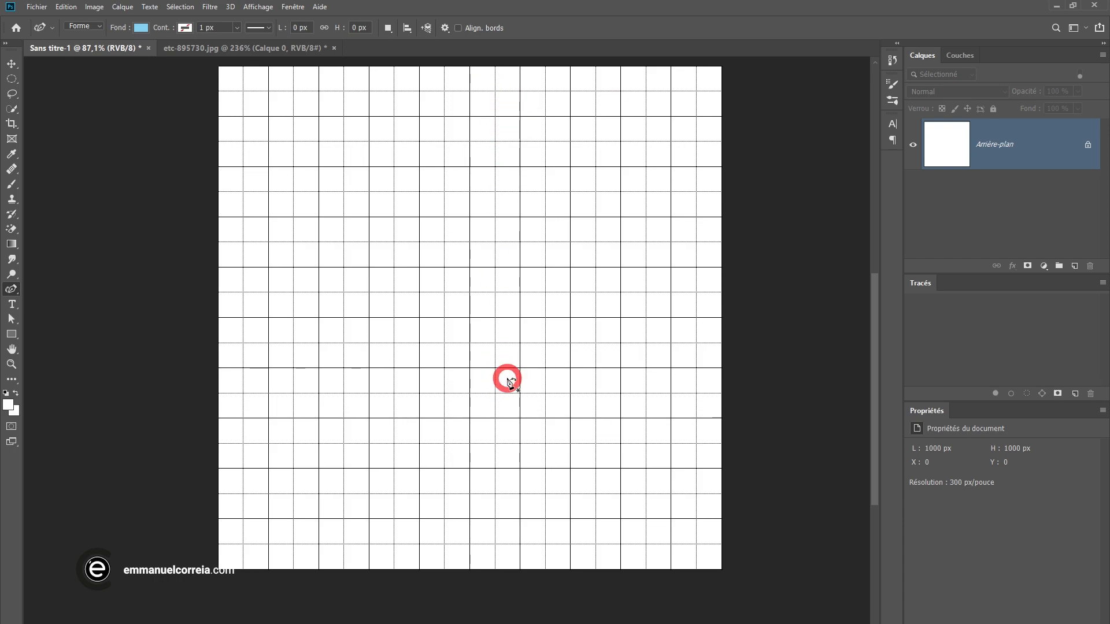
key(i)
key(ctrl+k)
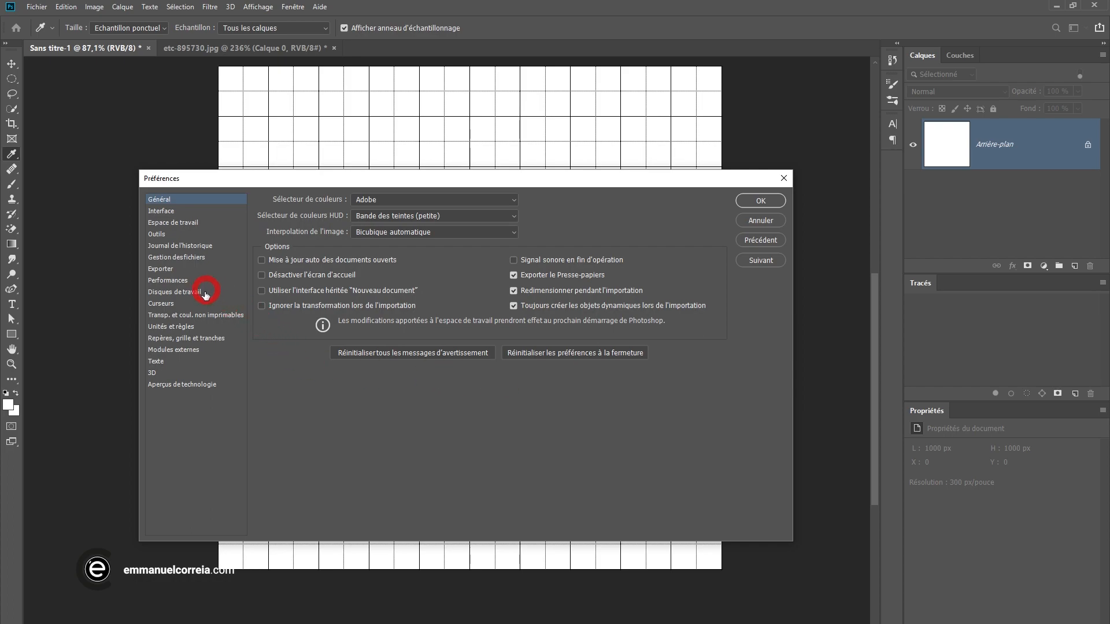
click(211, 340)
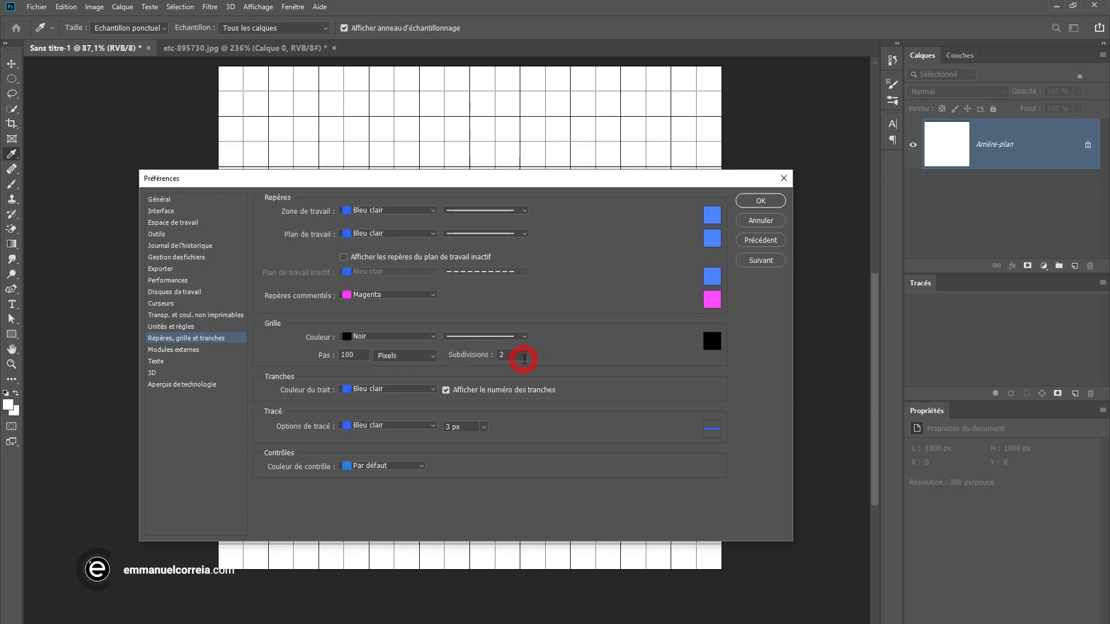
click(757, 201)
With the Curvature Pen in Forme mode, review its fill, stroke and path options.
key(p)
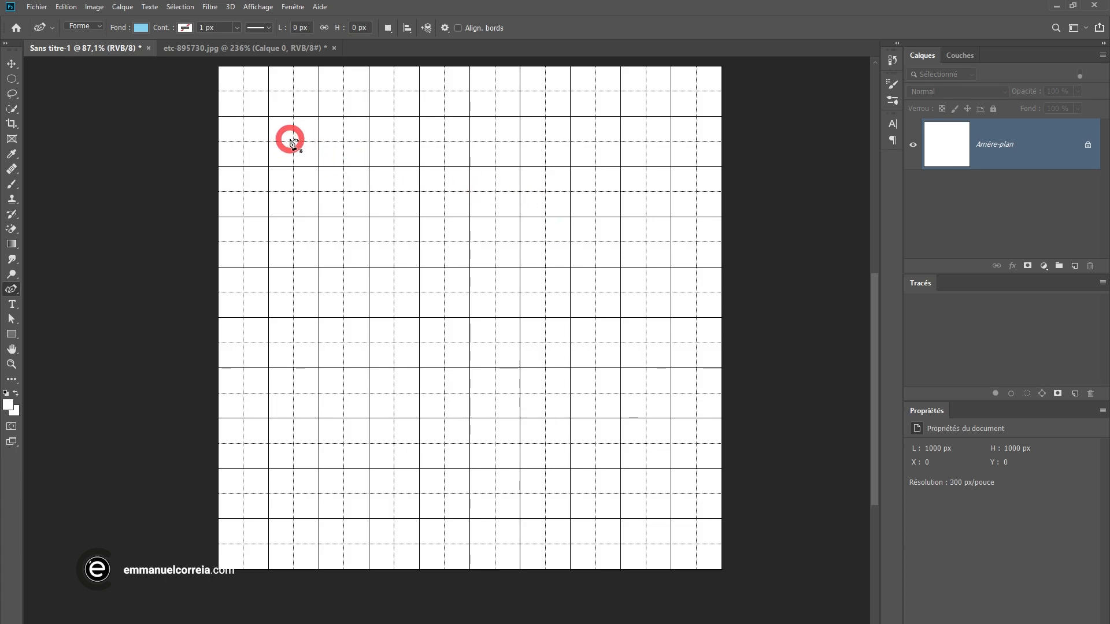
click(84, 27)
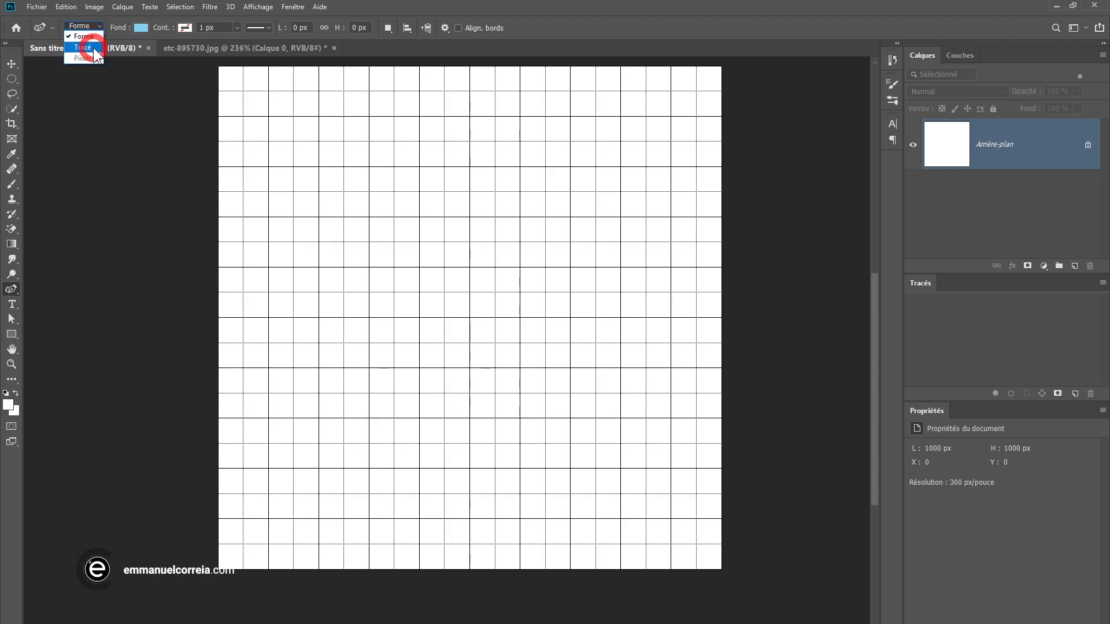
click(91, 38)
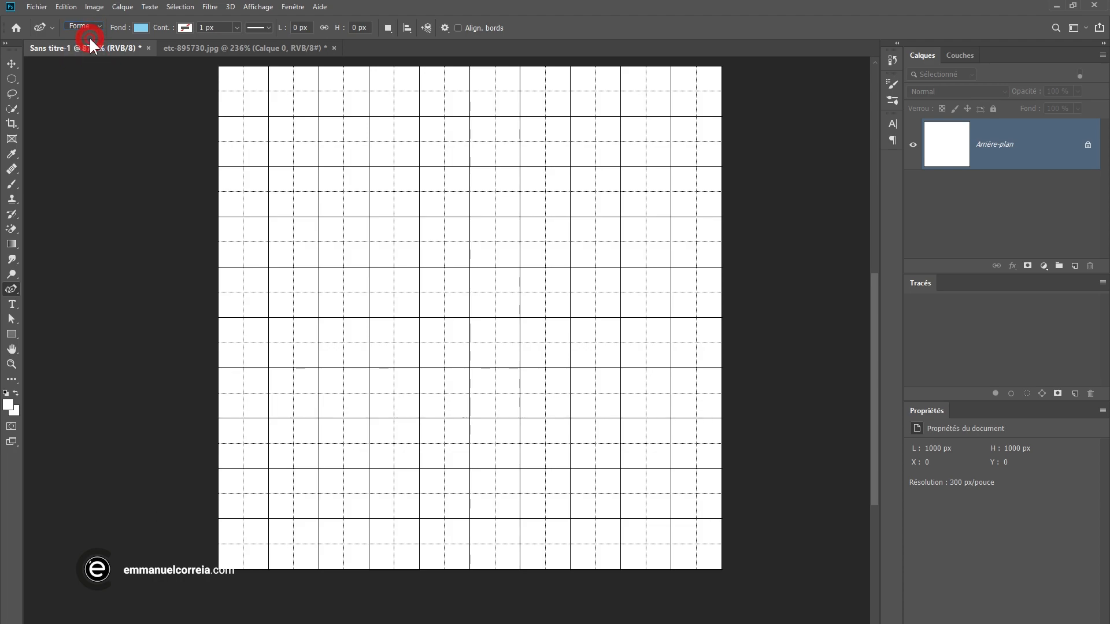
click(145, 29)
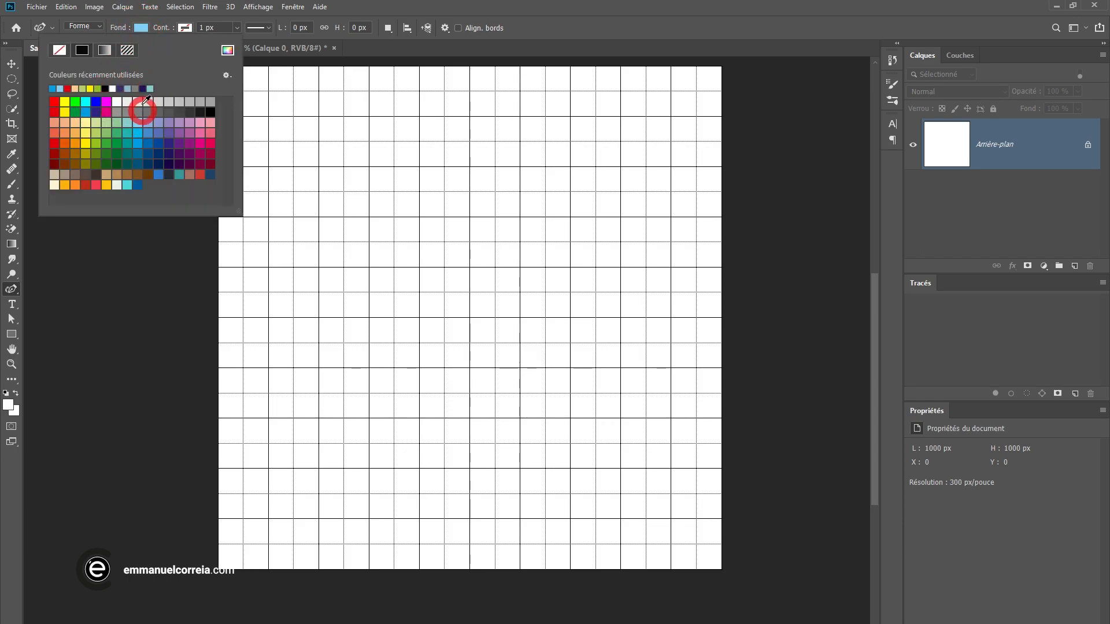
click(141, 26)
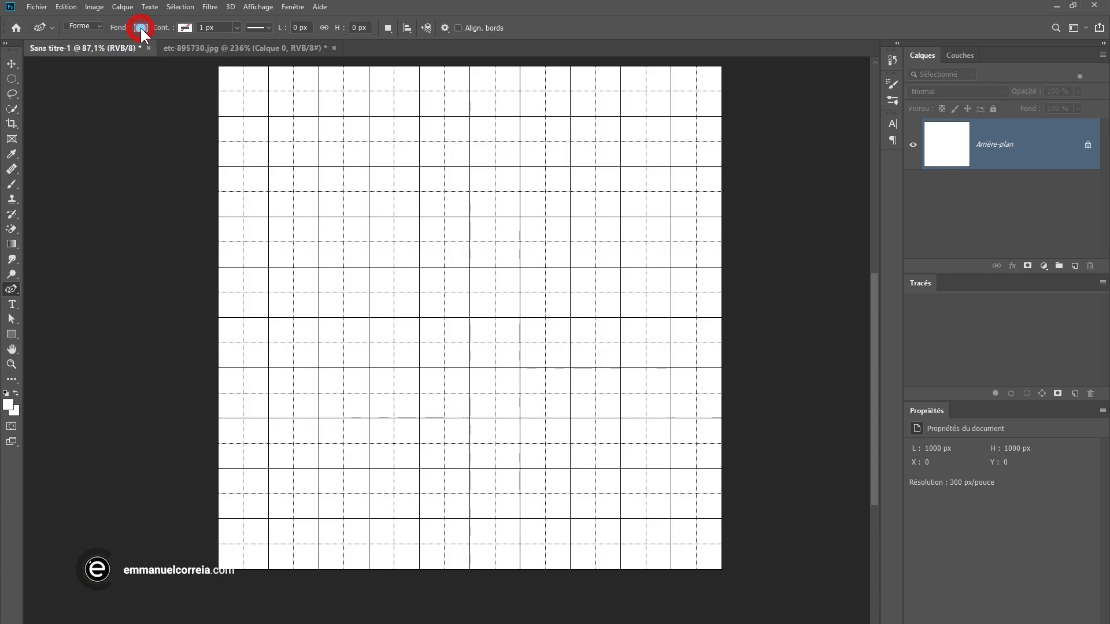
click(186, 27)
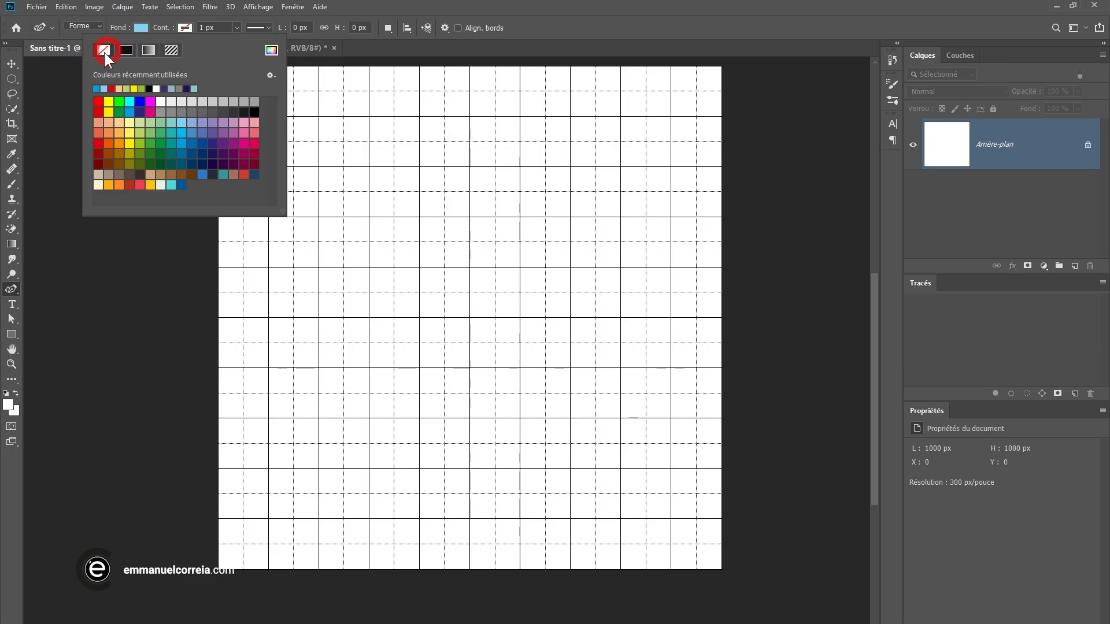
click(185, 27)
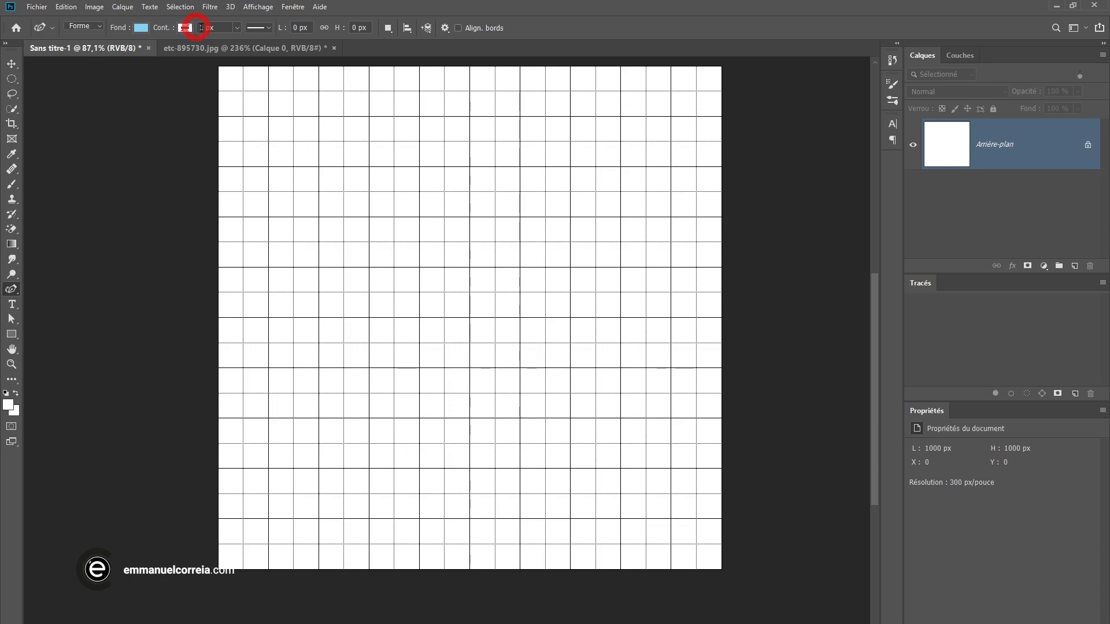
click(444, 28)
Draw a 200 px wide circle in the upper half of the canvas from four curved anchor points snapped to the grid.
click(370, 217)
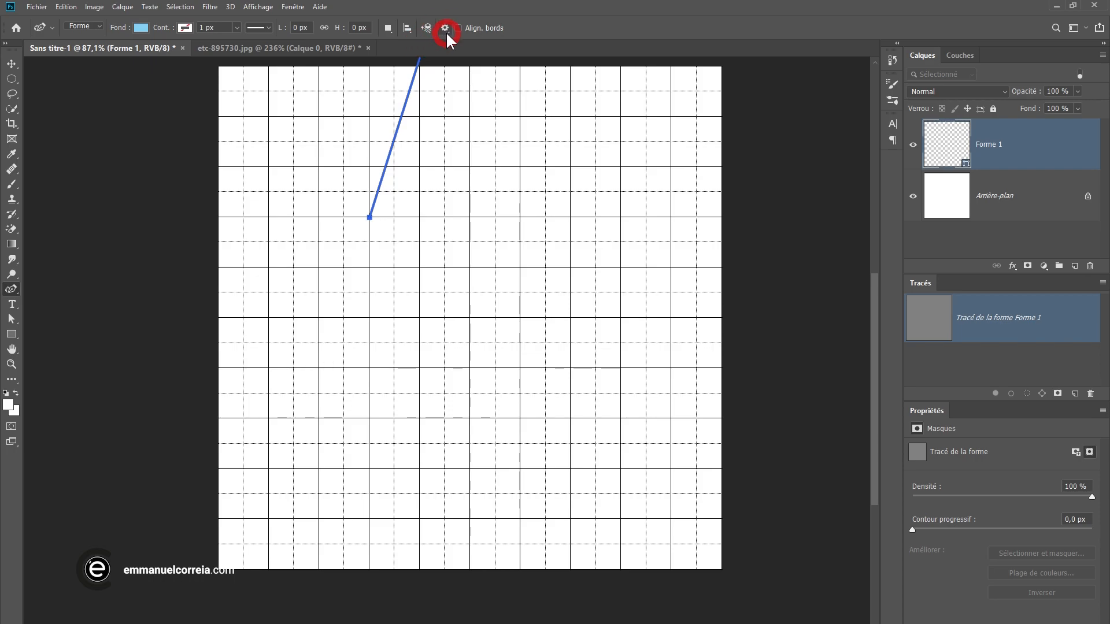
click(420, 167)
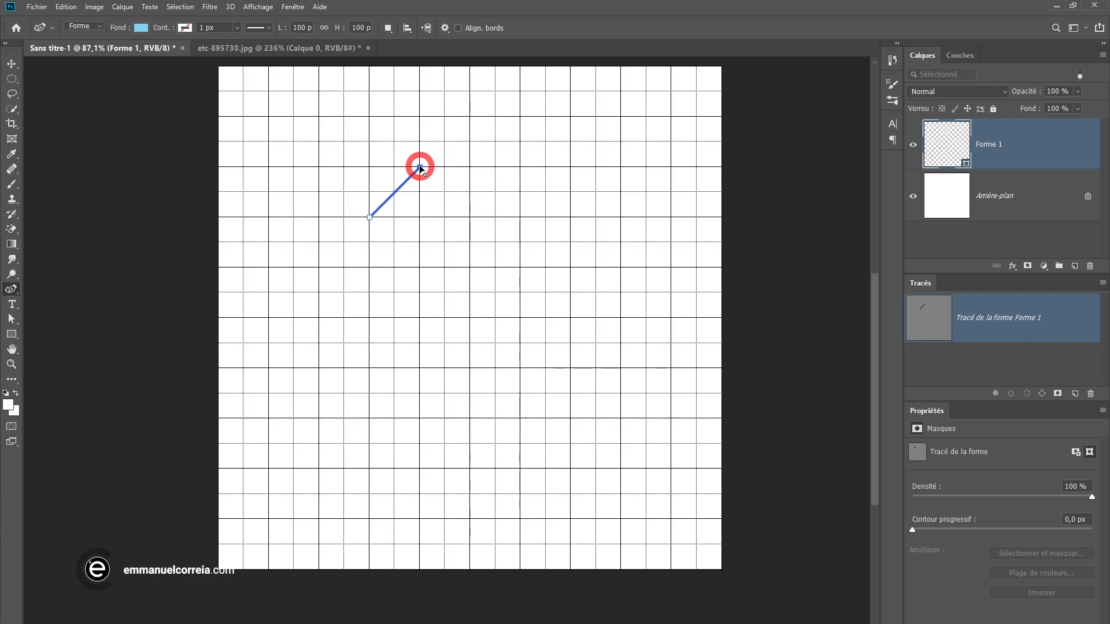
drag(420, 168, 468, 217)
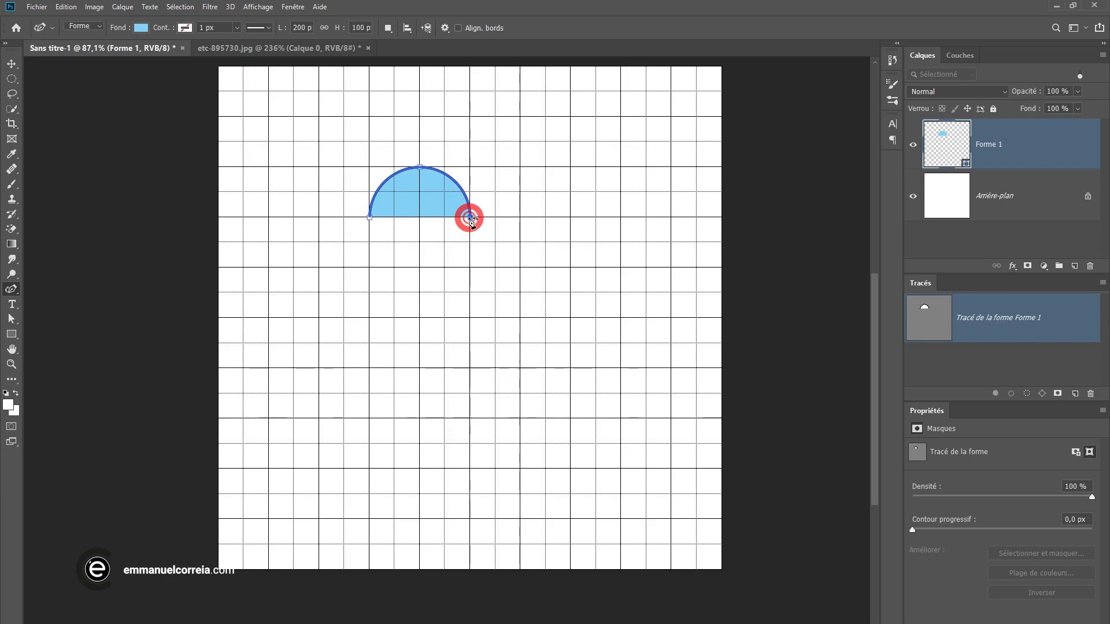
click(421, 269)
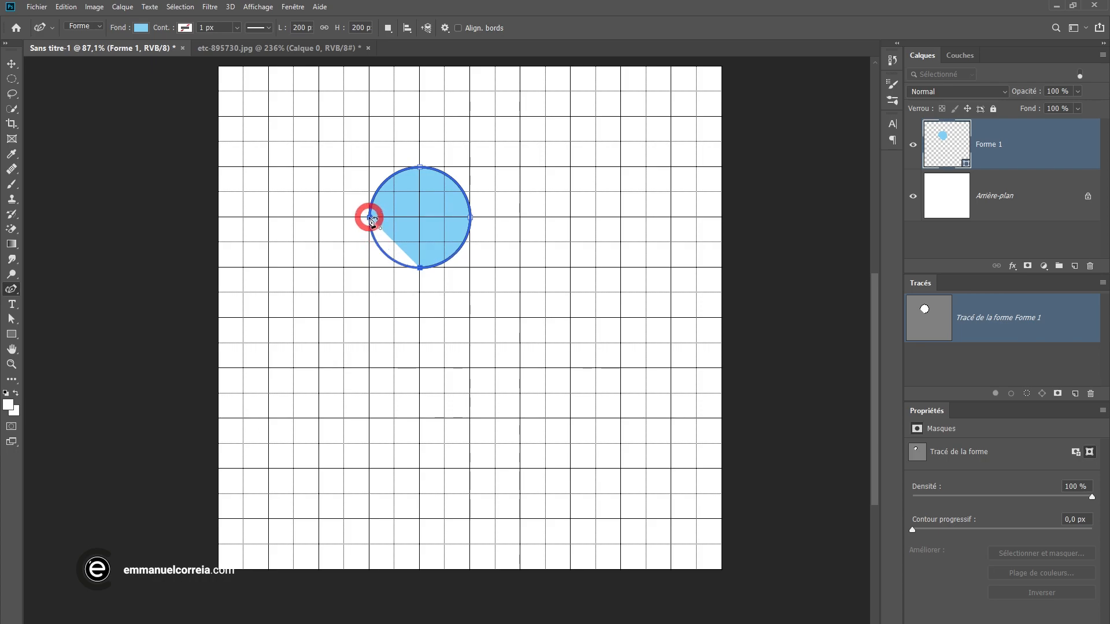
drag(371, 218, 374, 223)
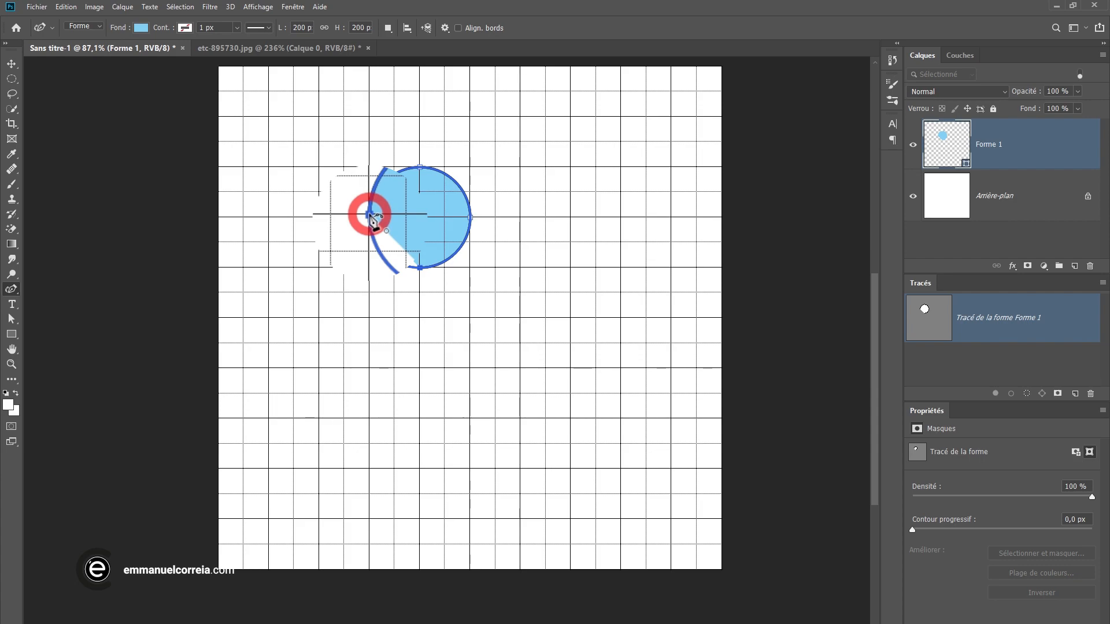
drag(374, 223, 369, 218)
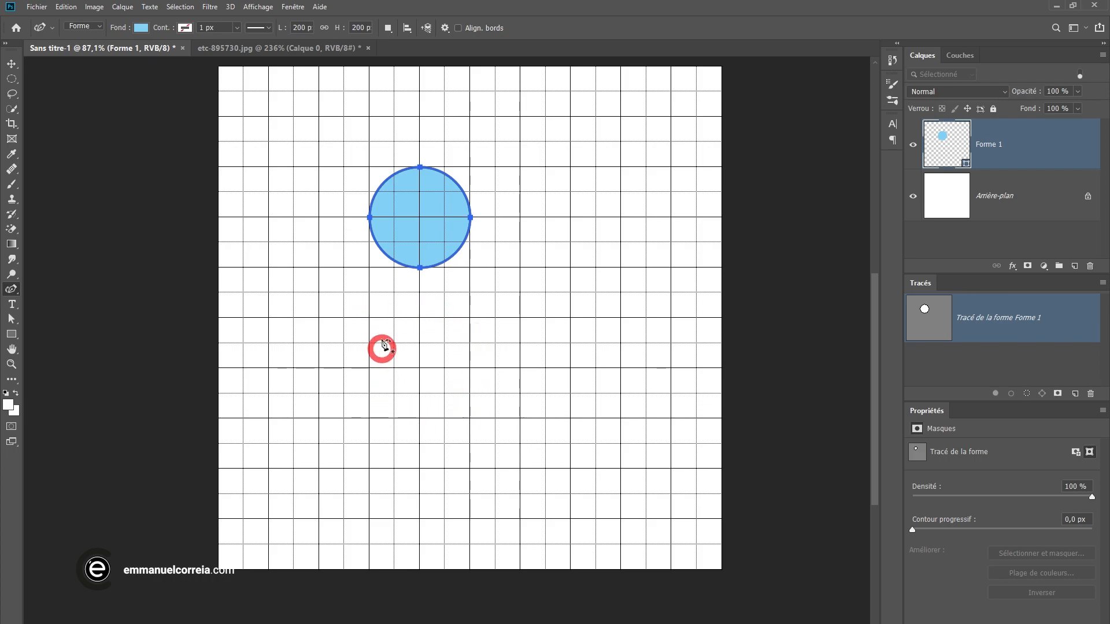
Draw a 200 × 200 px square with straight sides on the grid, 100 px below the circle.
click(370, 318)
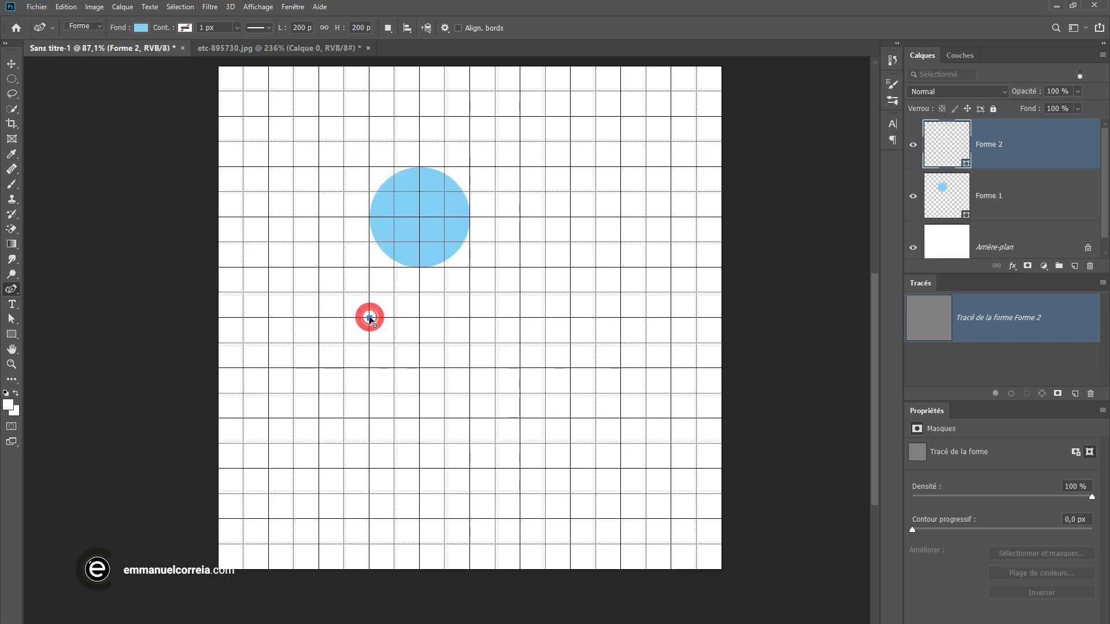
click(470, 318)
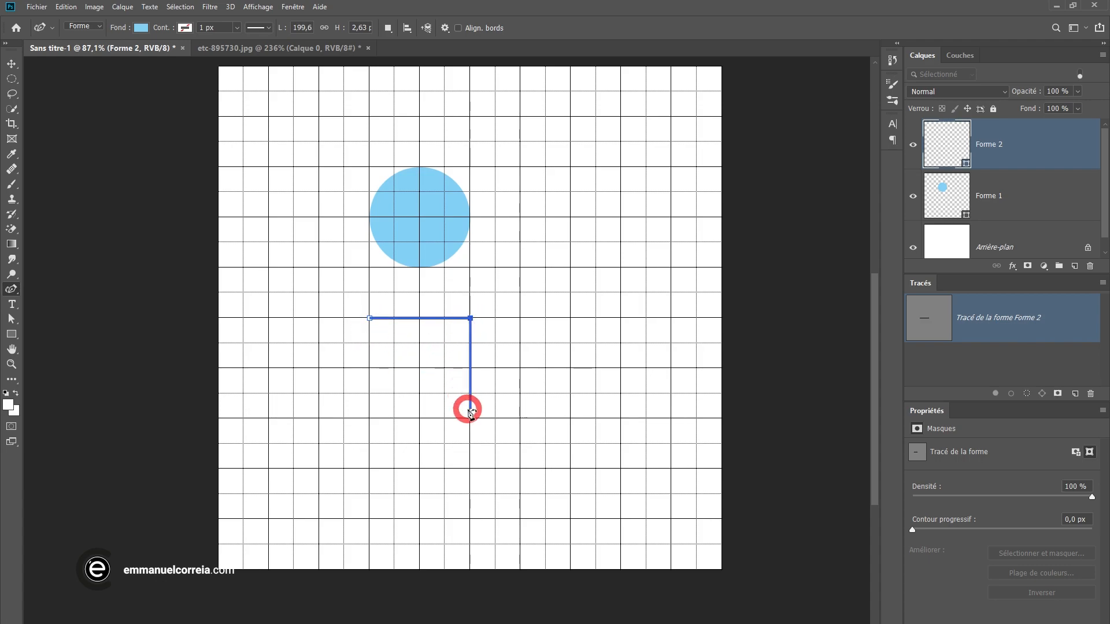
click(471, 419)
click(370, 418)
click(370, 319)
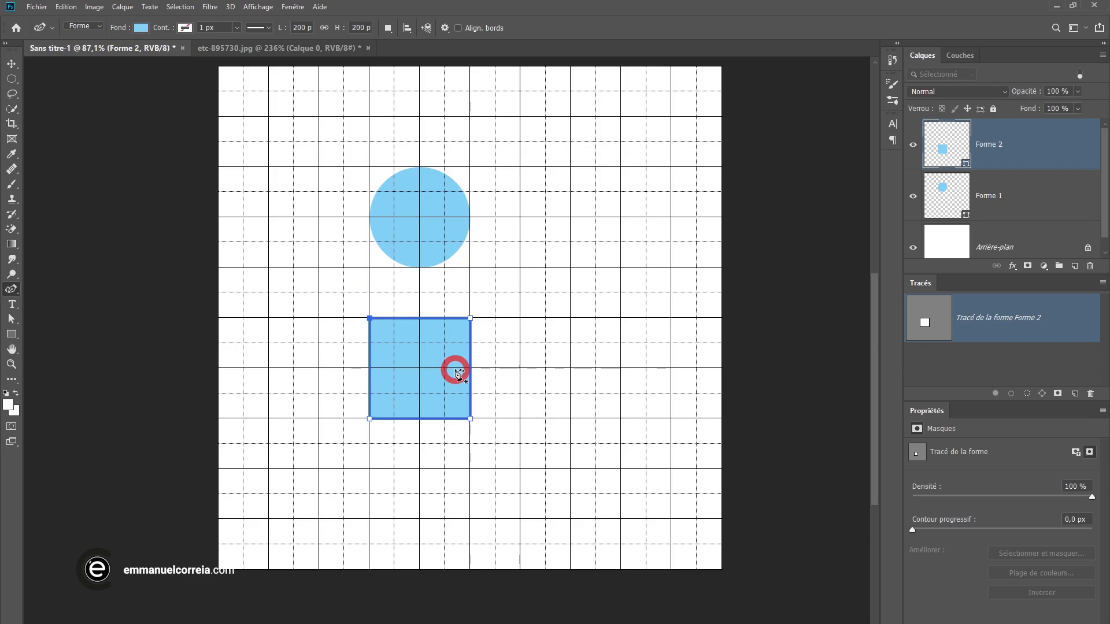
Draw a 100 × 100 px square on the grid, to the upper right of the large square.
click(521, 317)
click(521, 268)
click(572, 267)
click(571, 318)
click(521, 318)
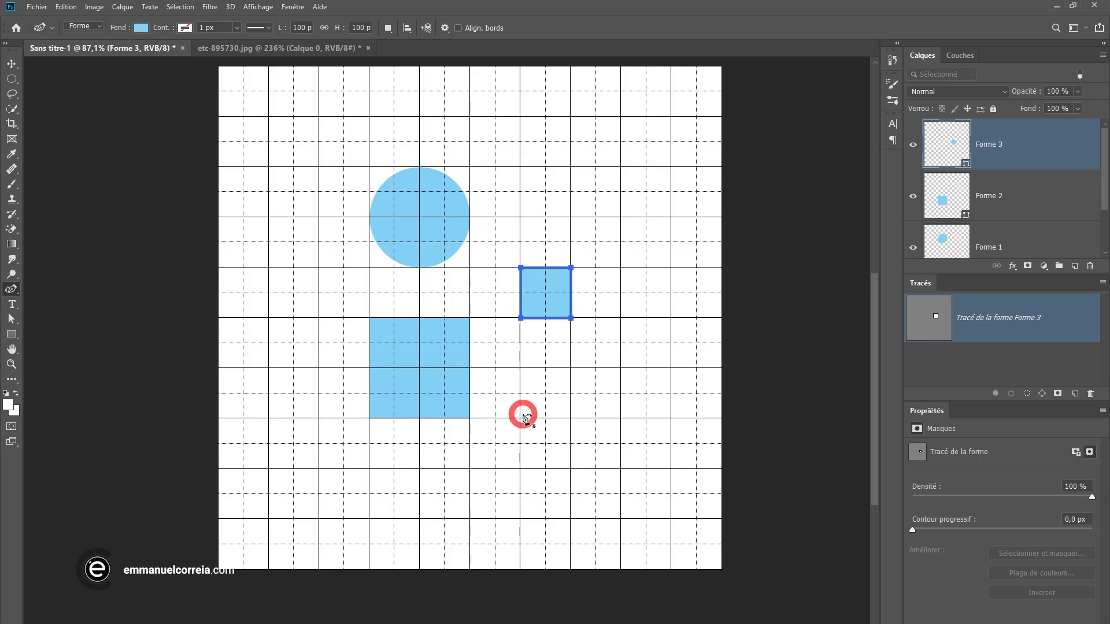
Draw another 100 × 100 px square with corner points, 100 px below the first small square.
click(520, 369)
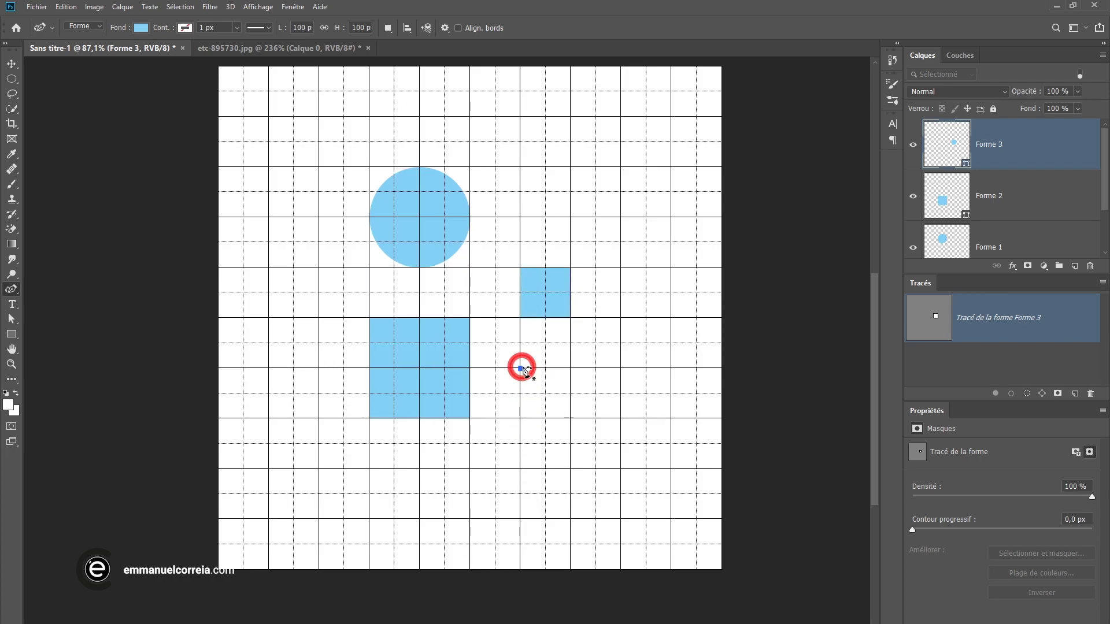
click(571, 368)
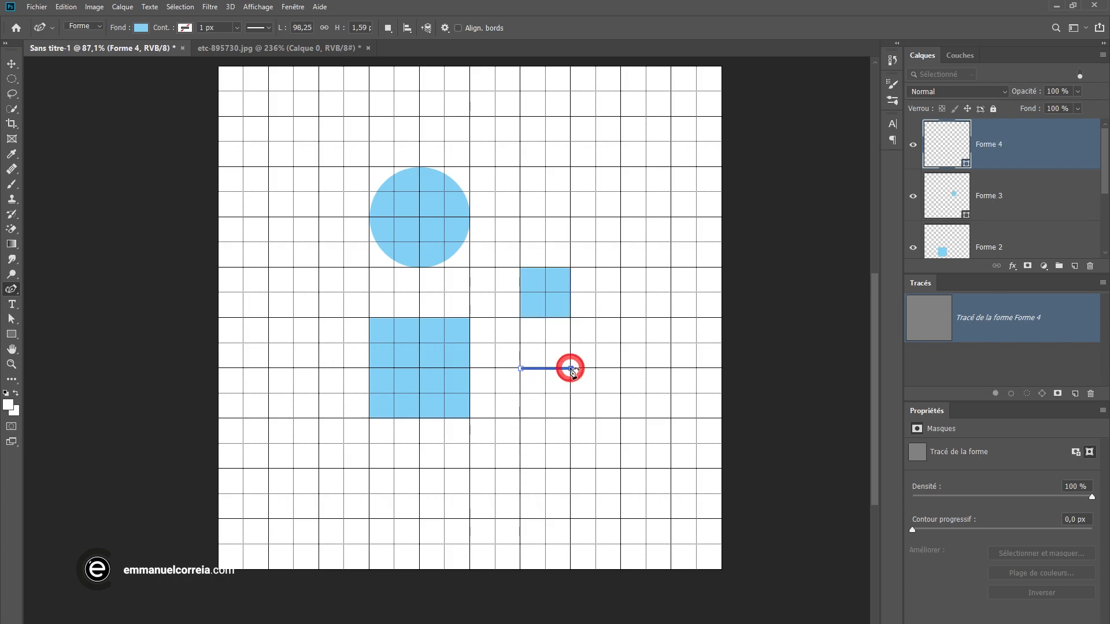
click(571, 418)
click(521, 418)
click(521, 368)
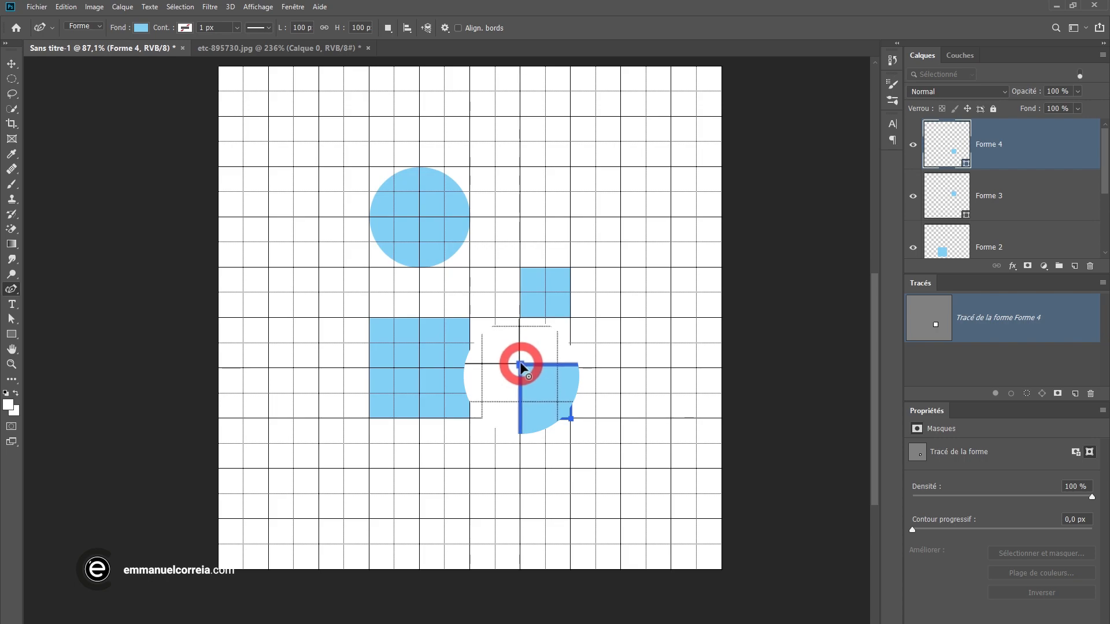
On the lower small square, switch the top-left point to smooth and back to corner, and convert both bottom points to smooth.
click(521, 368)
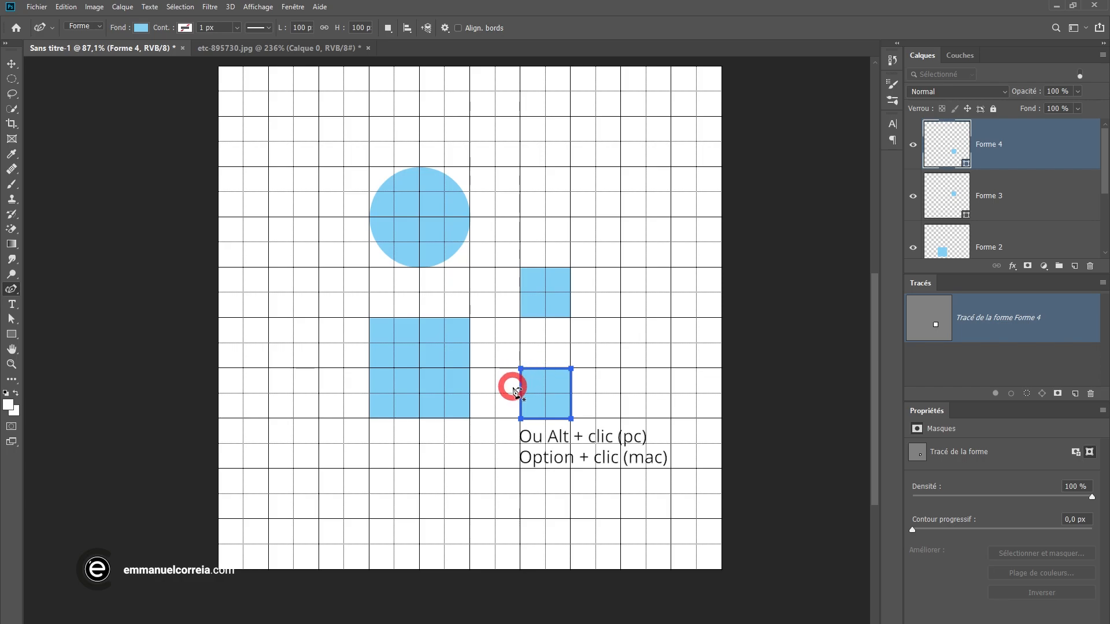
double_click(521, 368)
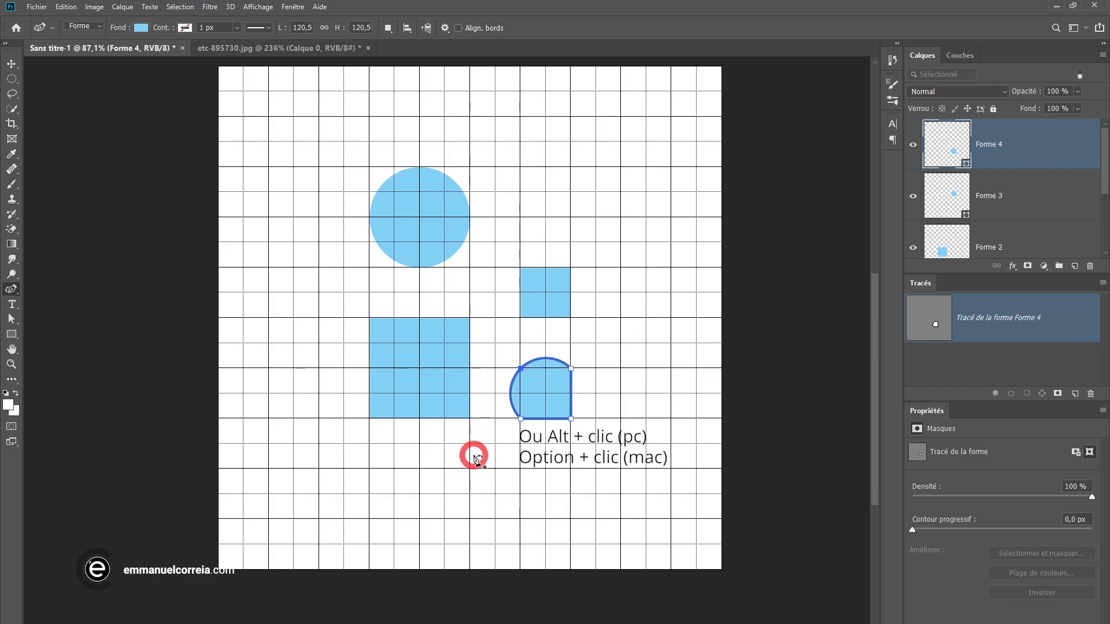
click(522, 368)
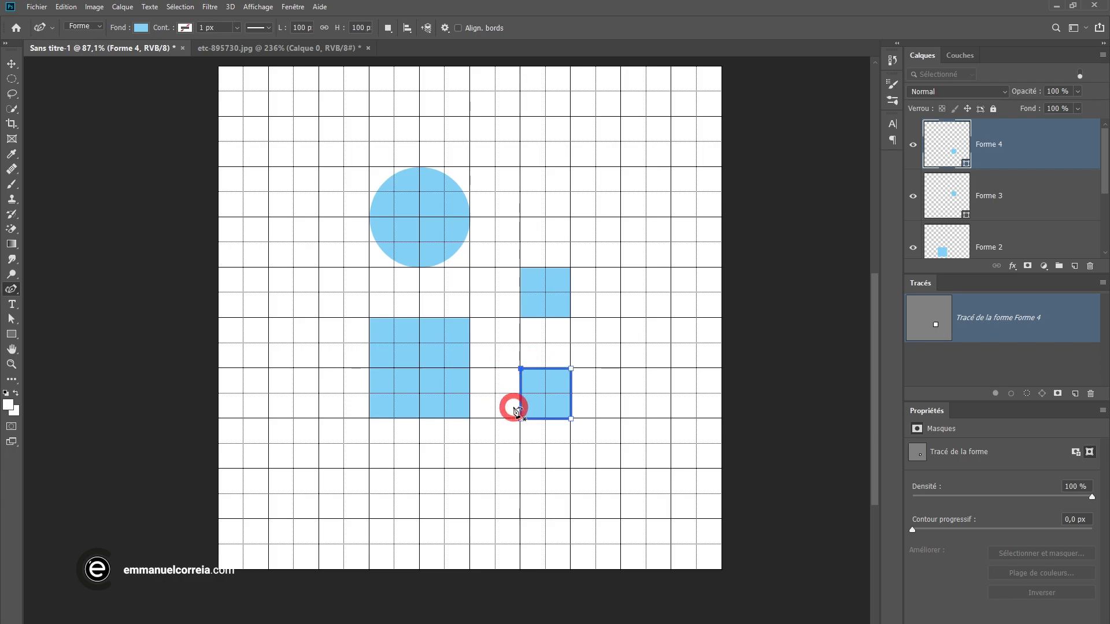
drag(520, 418, 456, 352)
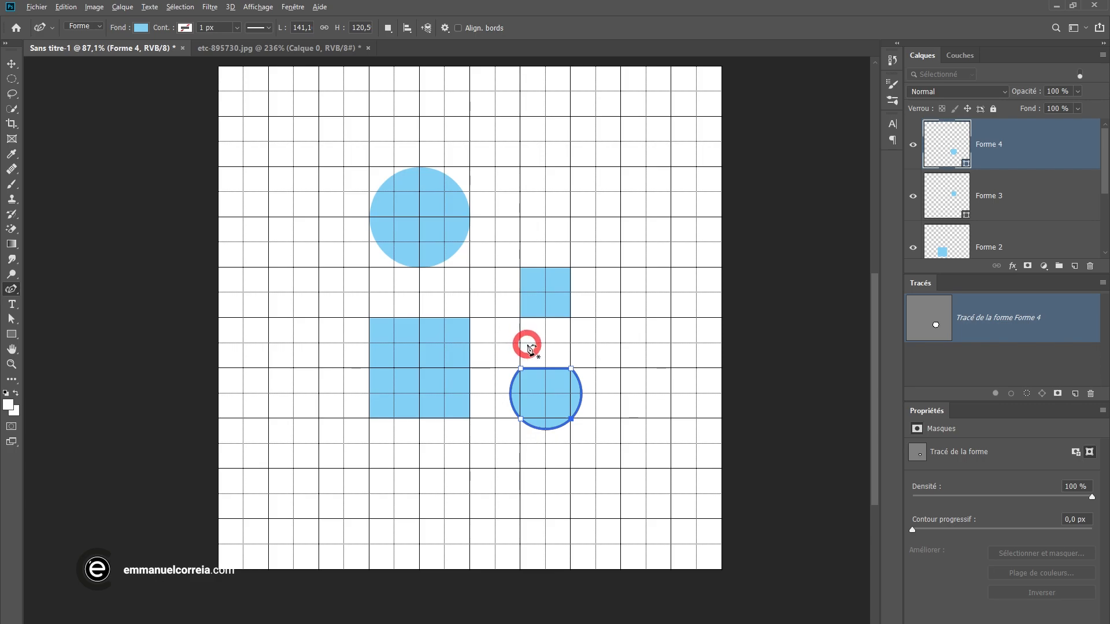
Draw a 100 px square at the top of the small shapes' column and convert its two left corners to smooth points.
click(520, 168)
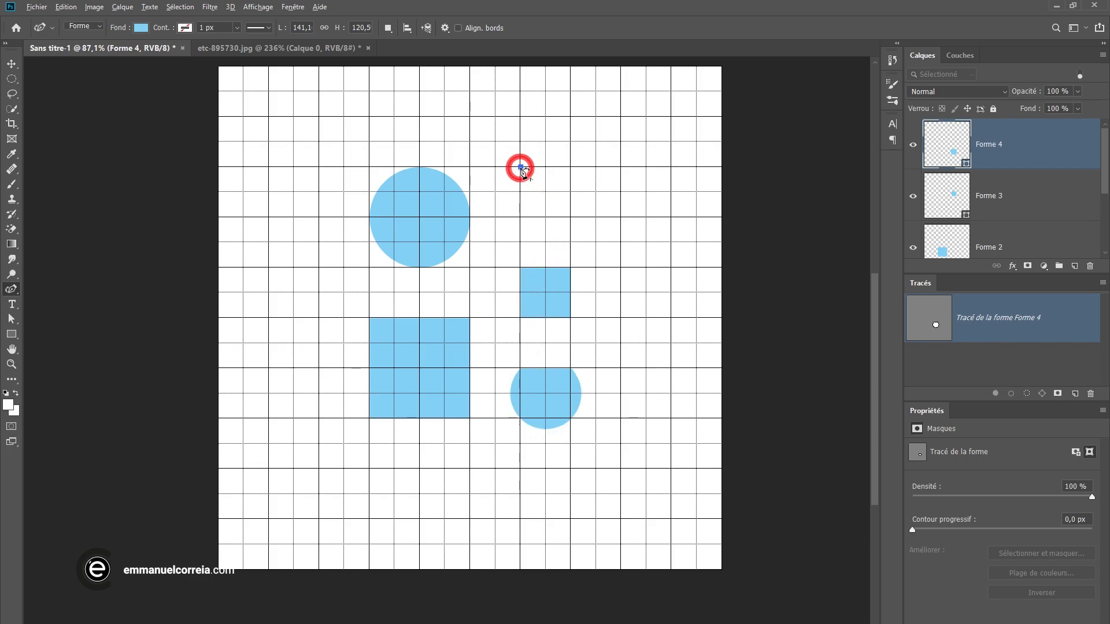
click(571, 167)
click(571, 217)
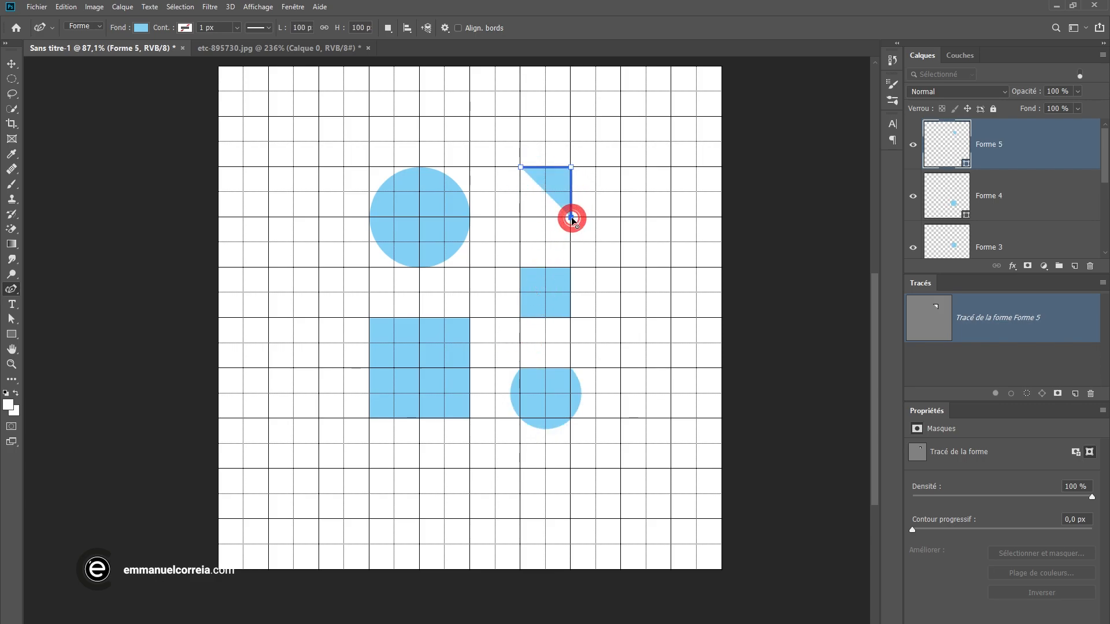
click(521, 218)
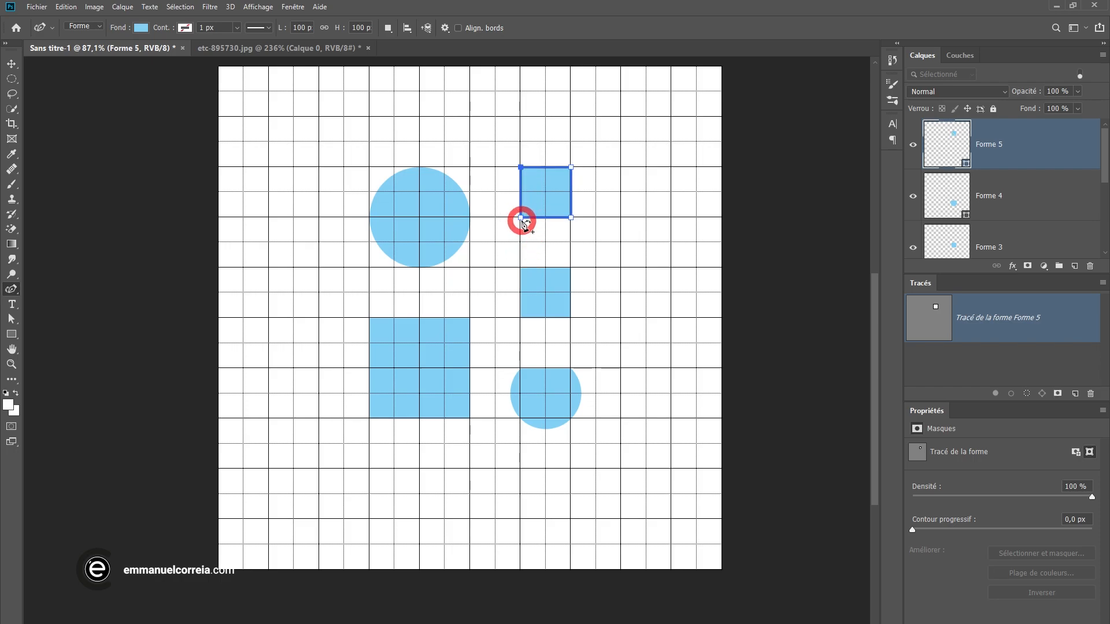
drag(521, 218, 522, 167)
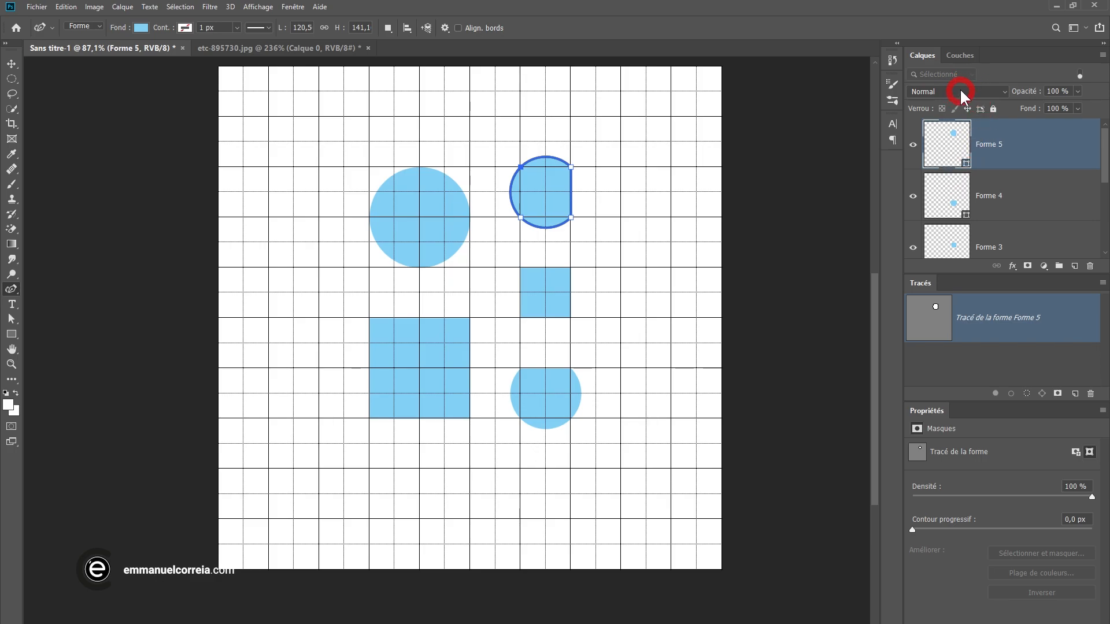
Filter the layer list by Sélectionné and turn the filter off again.
click(1080, 75)
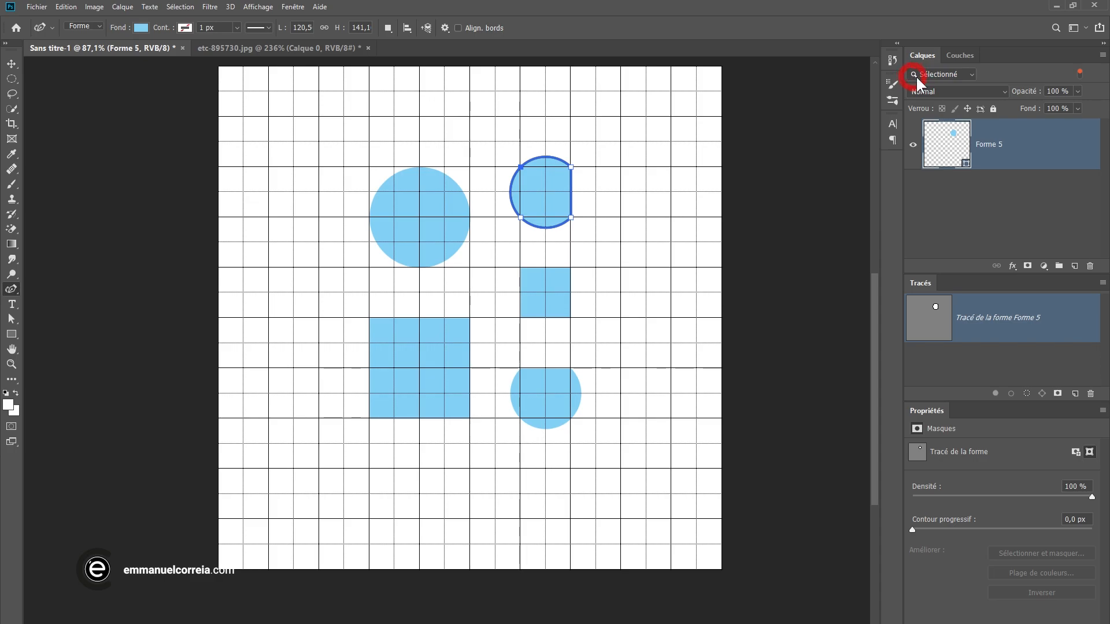
click(973, 73)
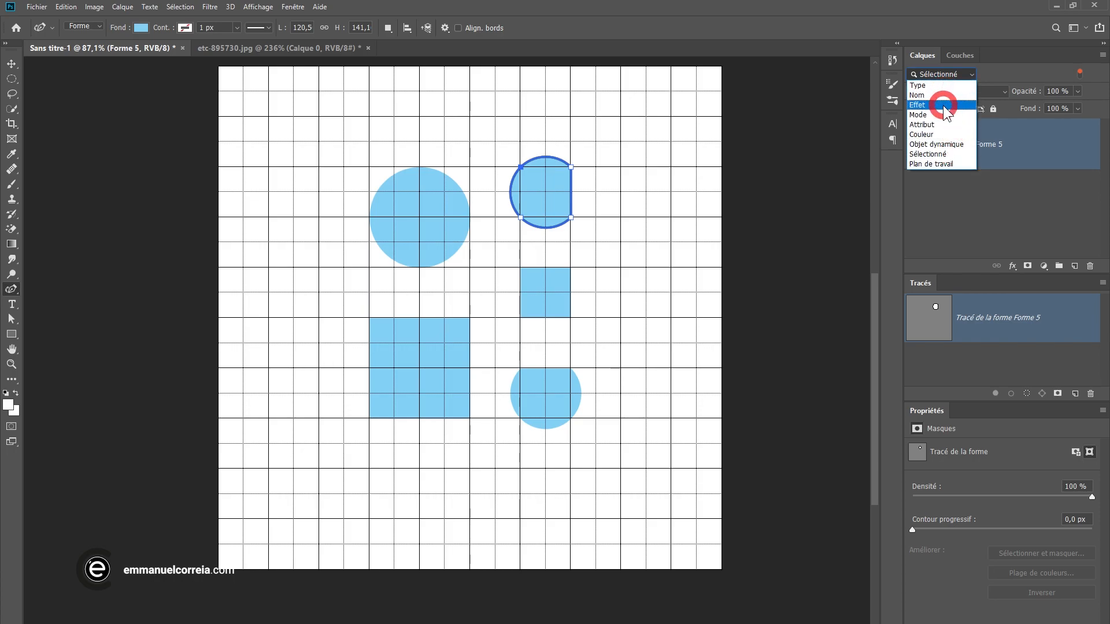
click(945, 154)
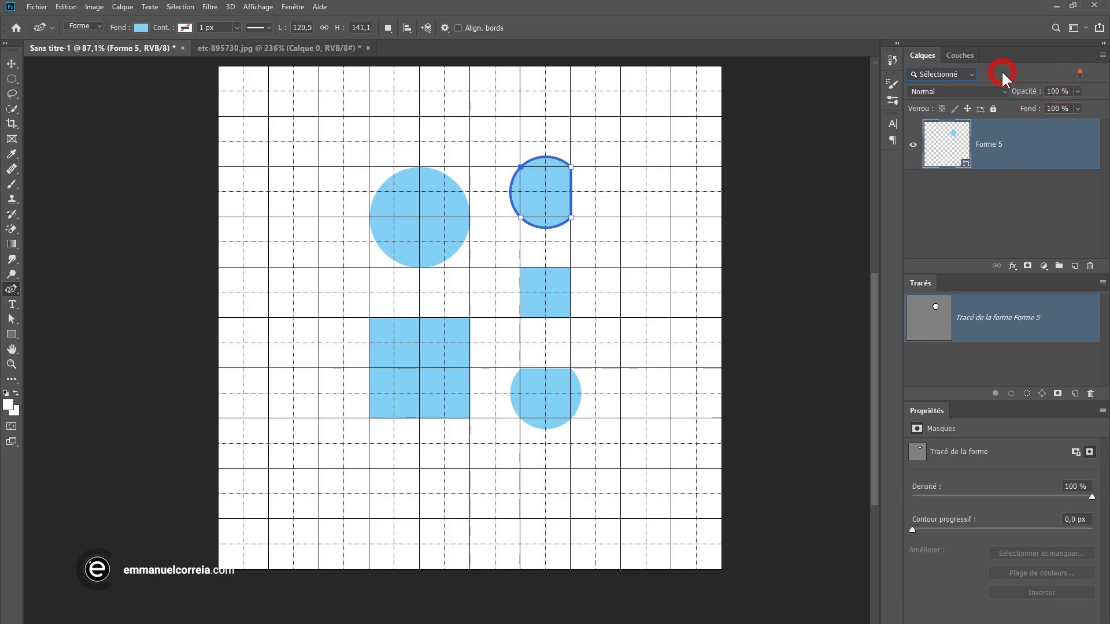
click(1079, 74)
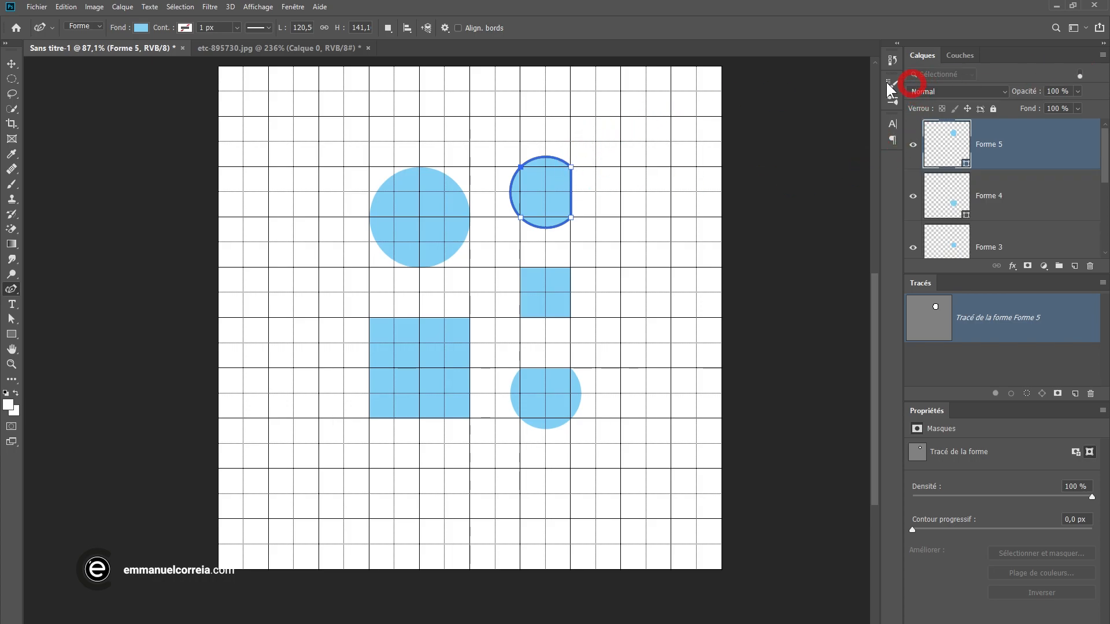
Convert the top small shape's top-right corner to a smooth point, and set Direct Selection to act on Tous les calques.
double_click(571, 167)
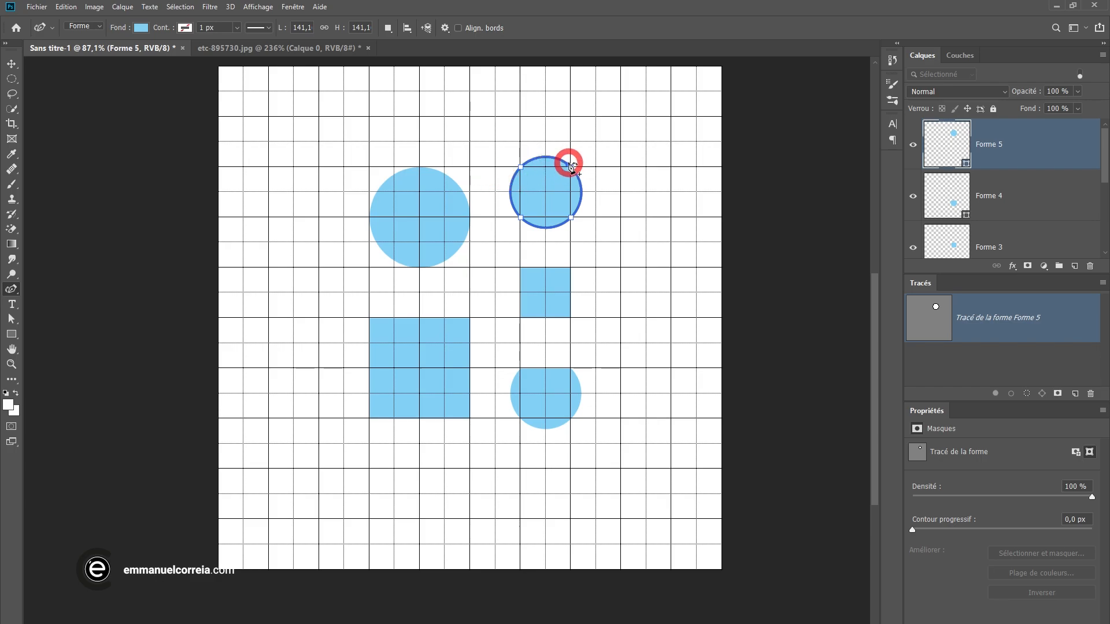
click(12, 319)
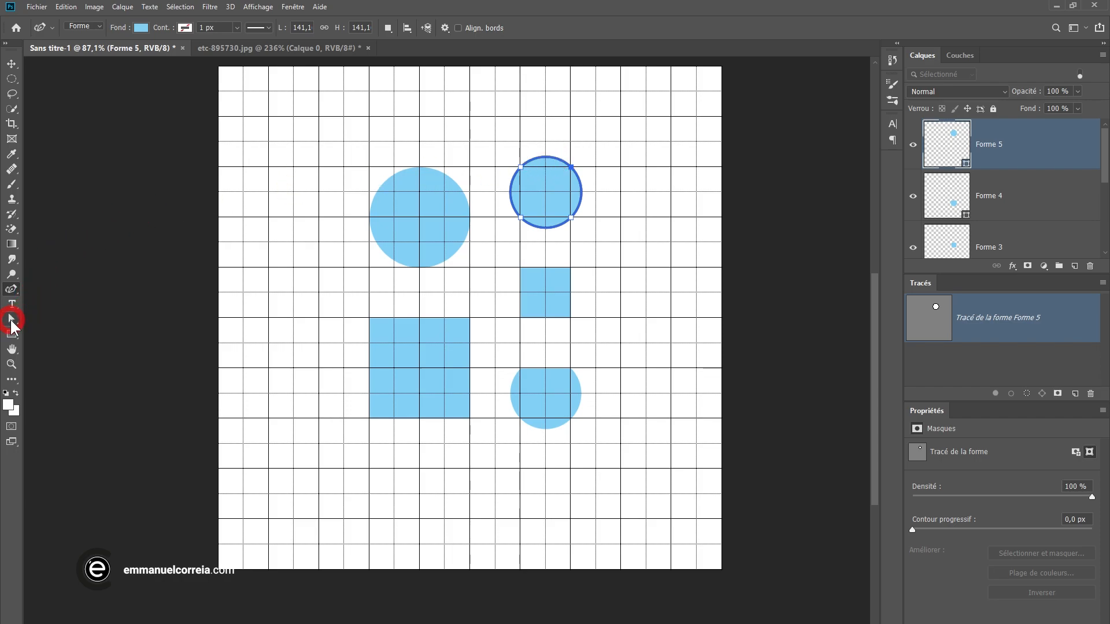
click(12, 319)
drag(12, 323, 69, 339)
click(162, 27)
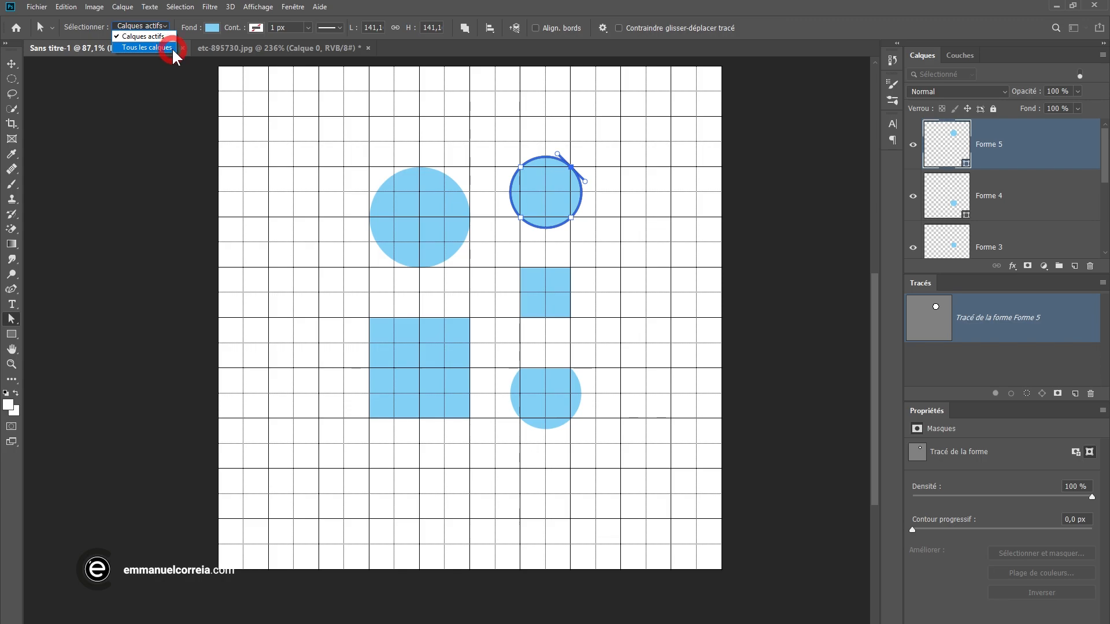
click(168, 48)
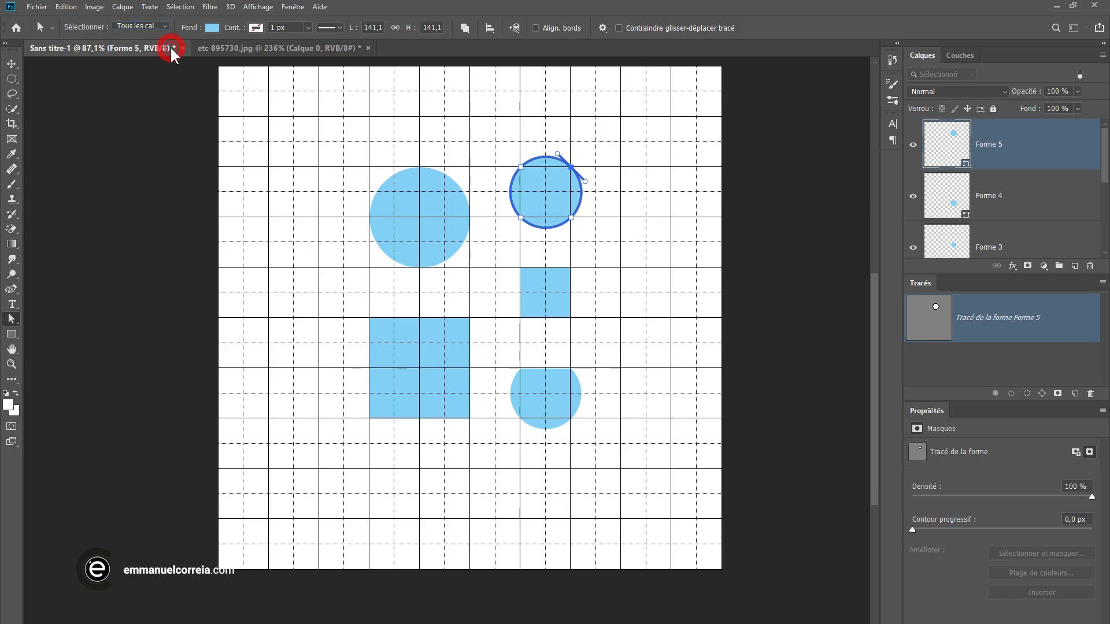
click(90, 179)
With the Curvature Pen, draw a three-point curved shape about 109 × 101 px left of the gap between the large circle and square.
click(12, 290)
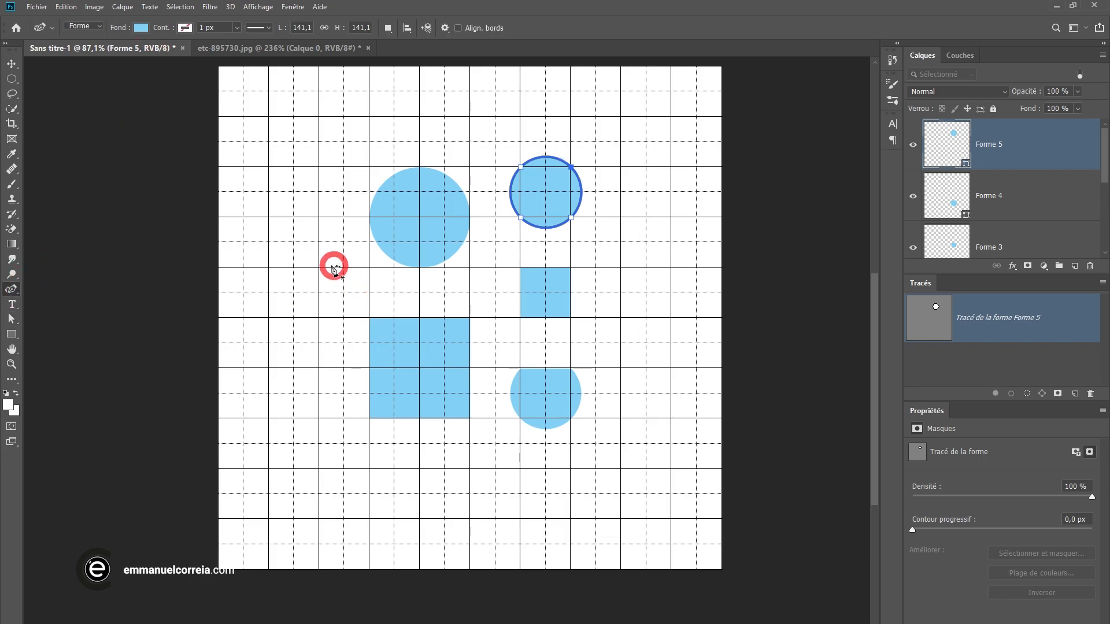
click(319, 268)
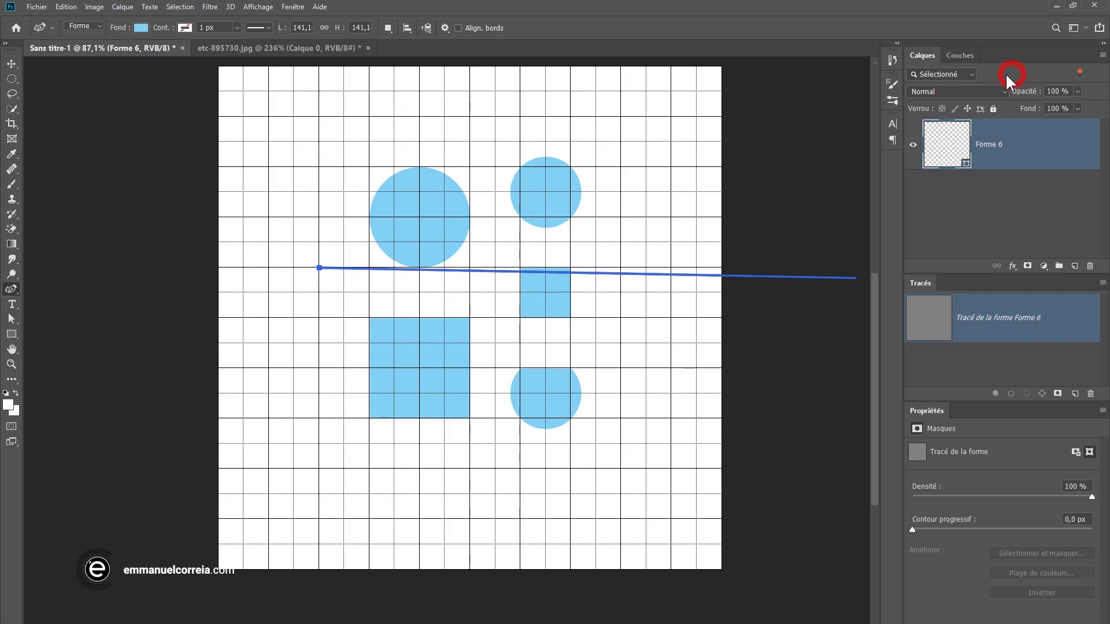
click(319, 317)
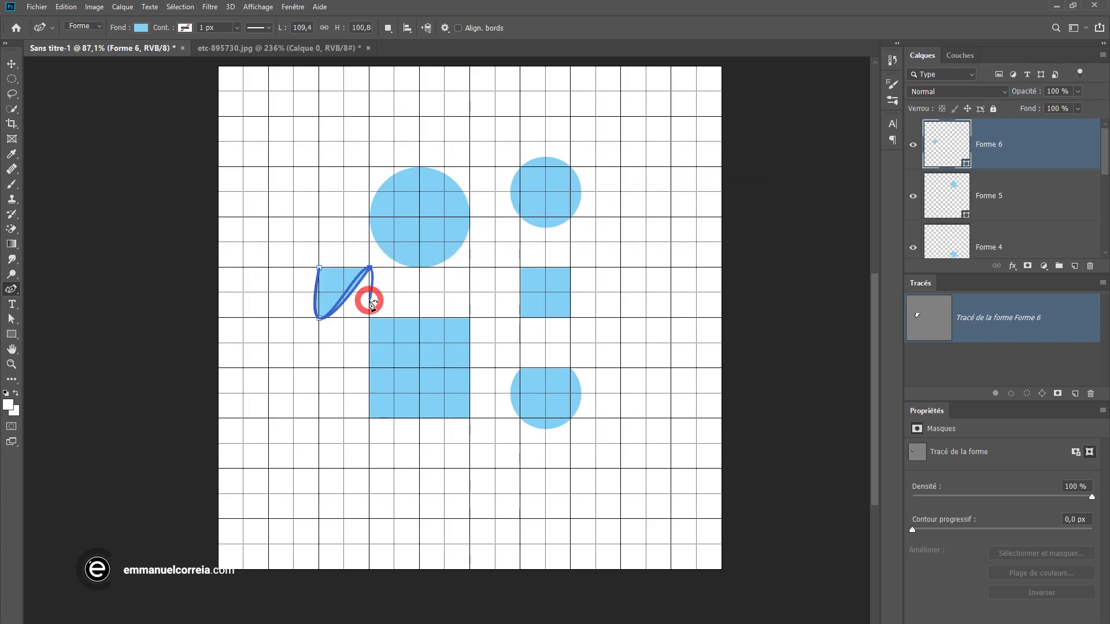
click(370, 268)
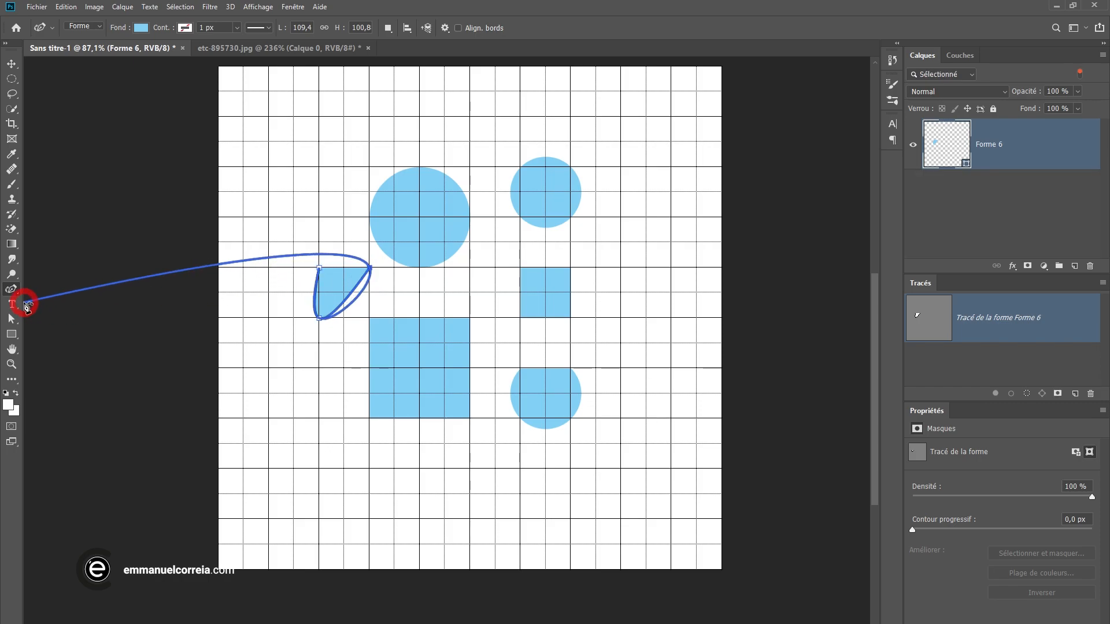
Restrict Direct Selection to Calques actifs and display the pen tool variants.
click(13, 318)
click(142, 26)
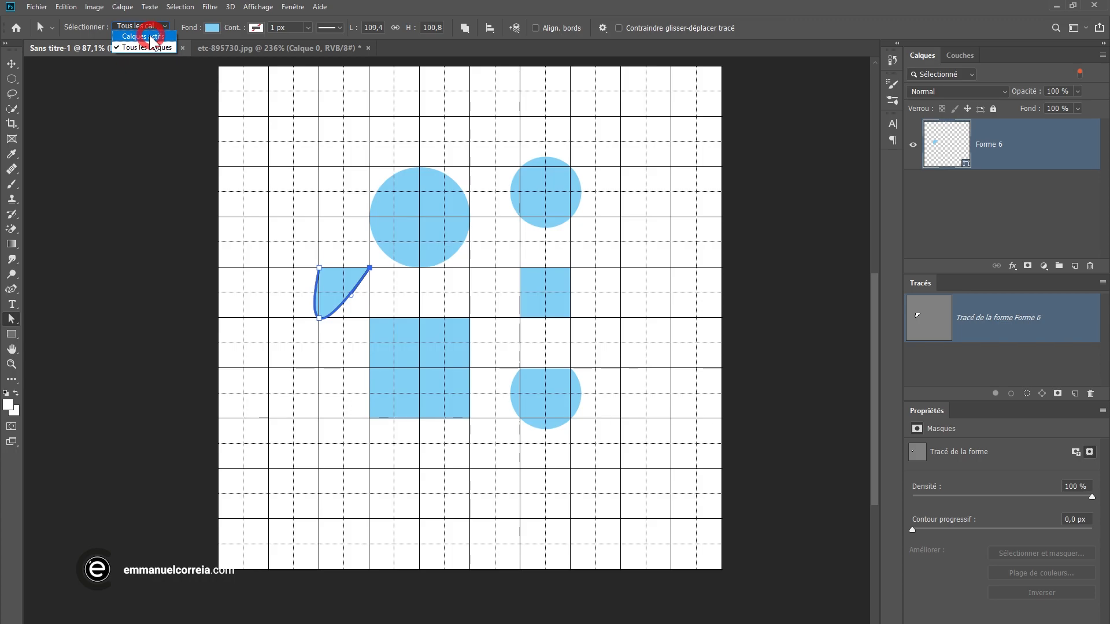
click(146, 36)
right_click(12, 289)
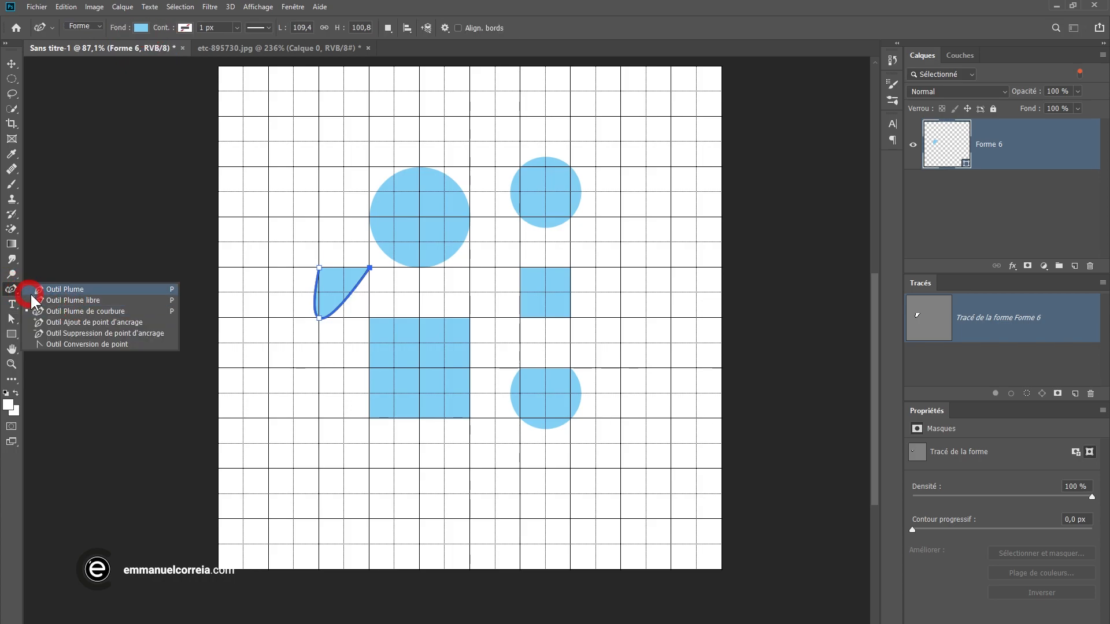
click(57, 305)
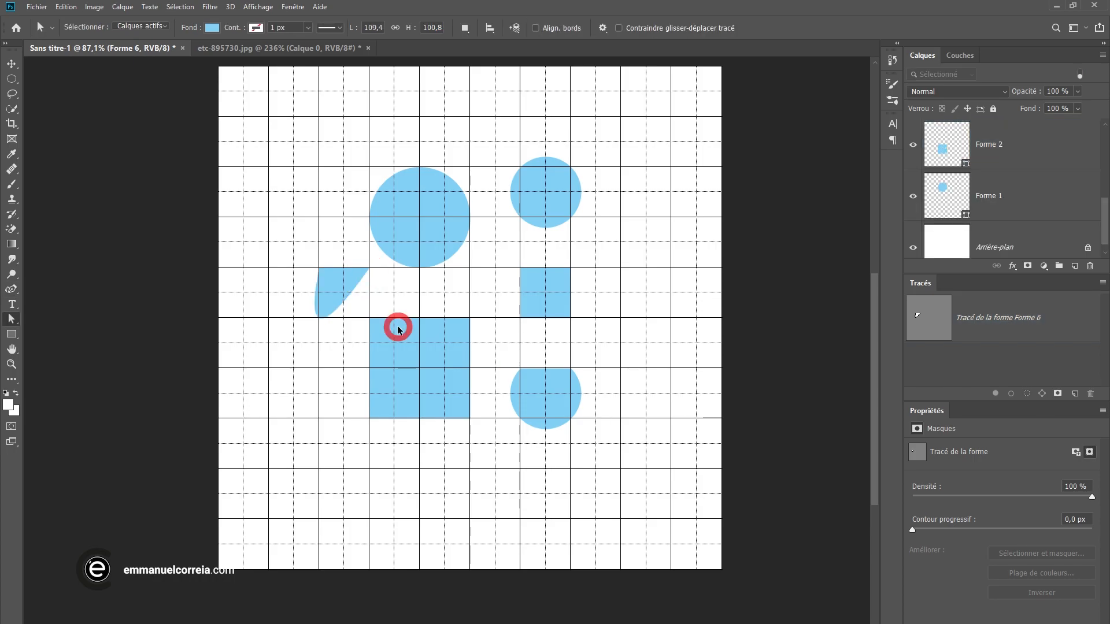
Hide the grid and, with the Curvature Pen, bow the large square's top edge inward from its middle by about a third of its height.
key(ctrl+apostrophe)
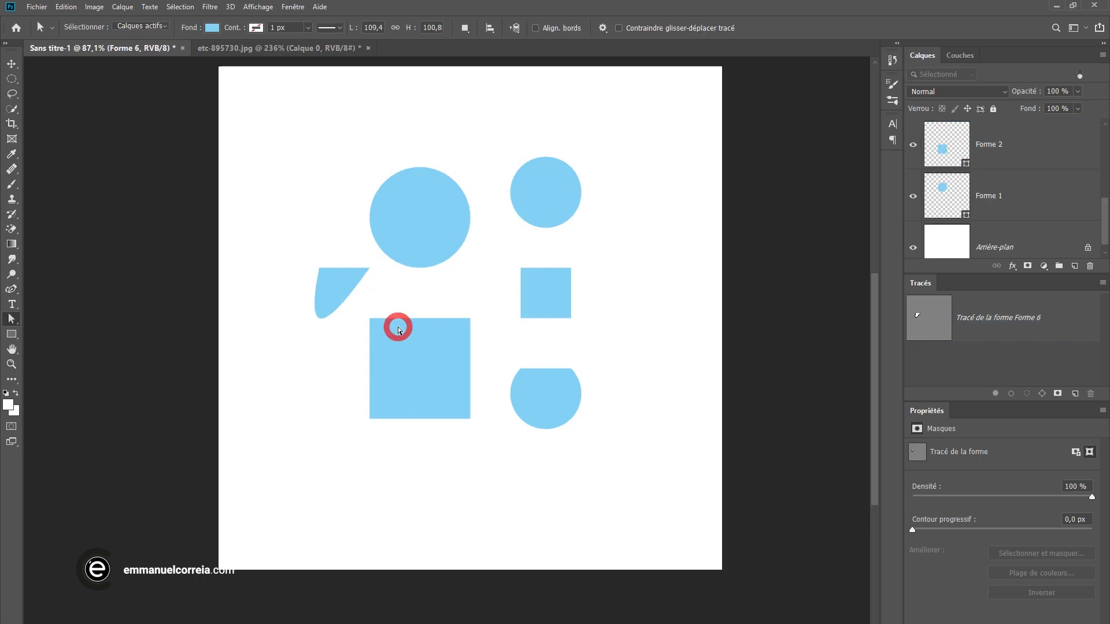
click(398, 329)
click(11, 289)
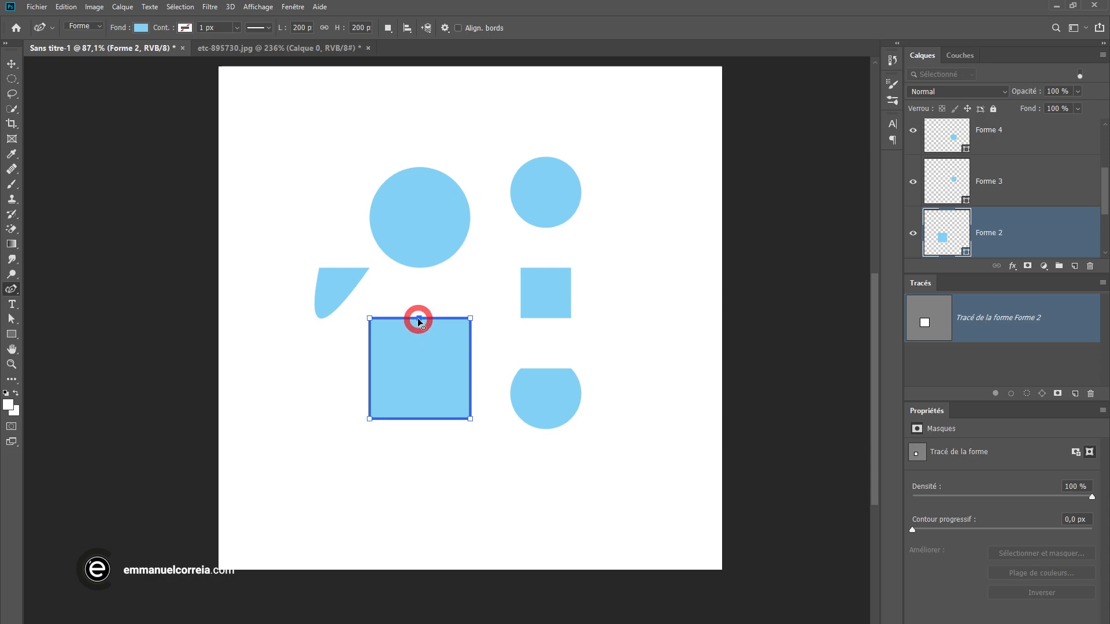
drag(418, 318, 422, 344)
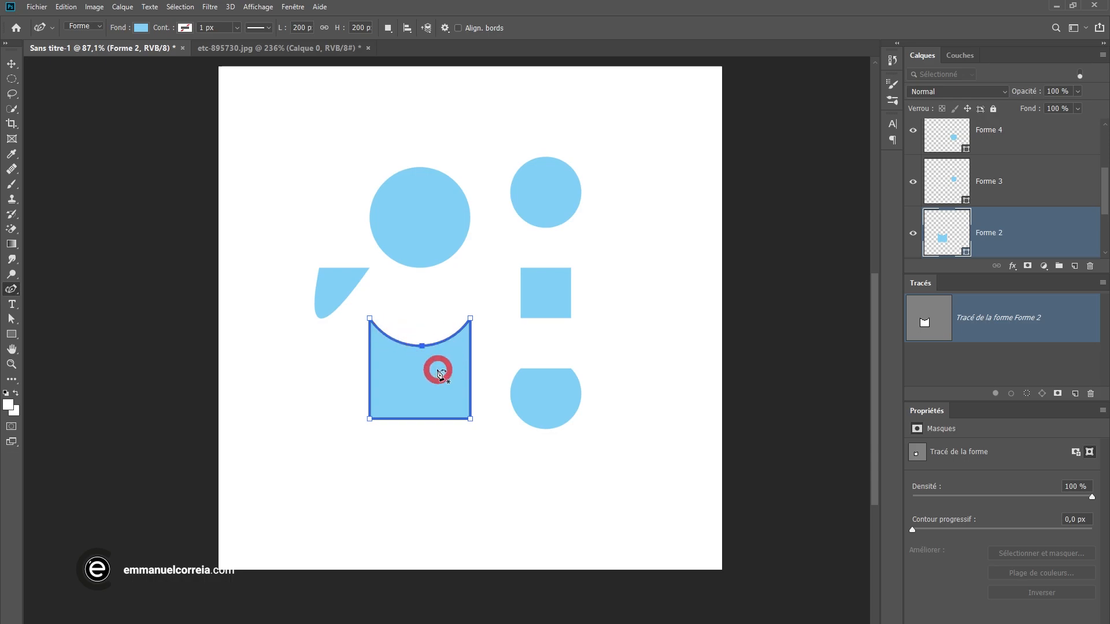
key(ctrl+z)
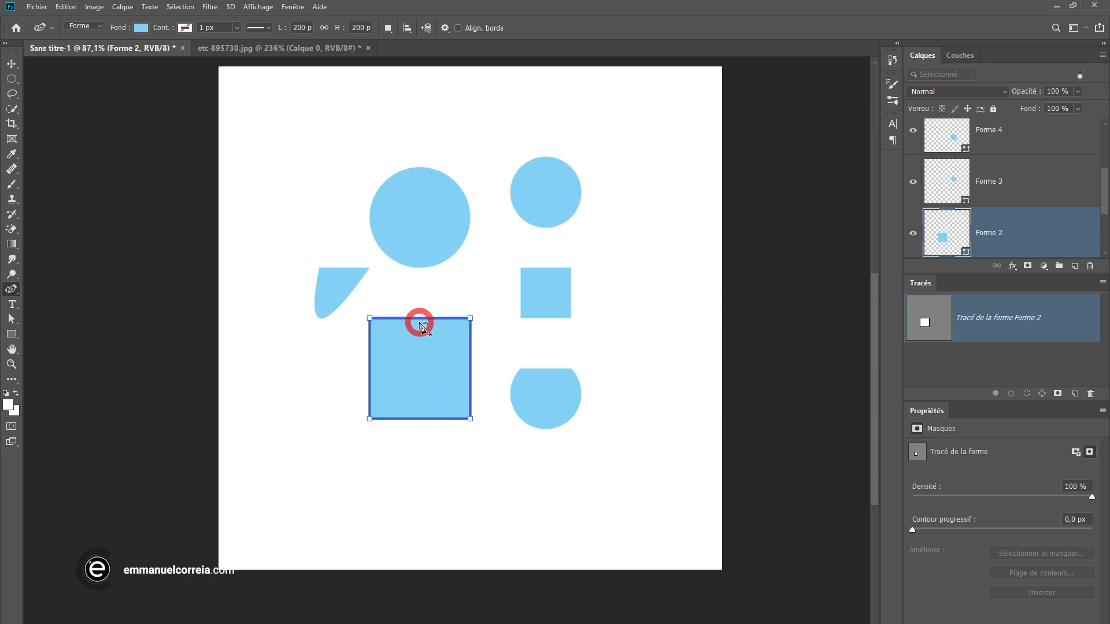
drag(421, 319, 422, 356)
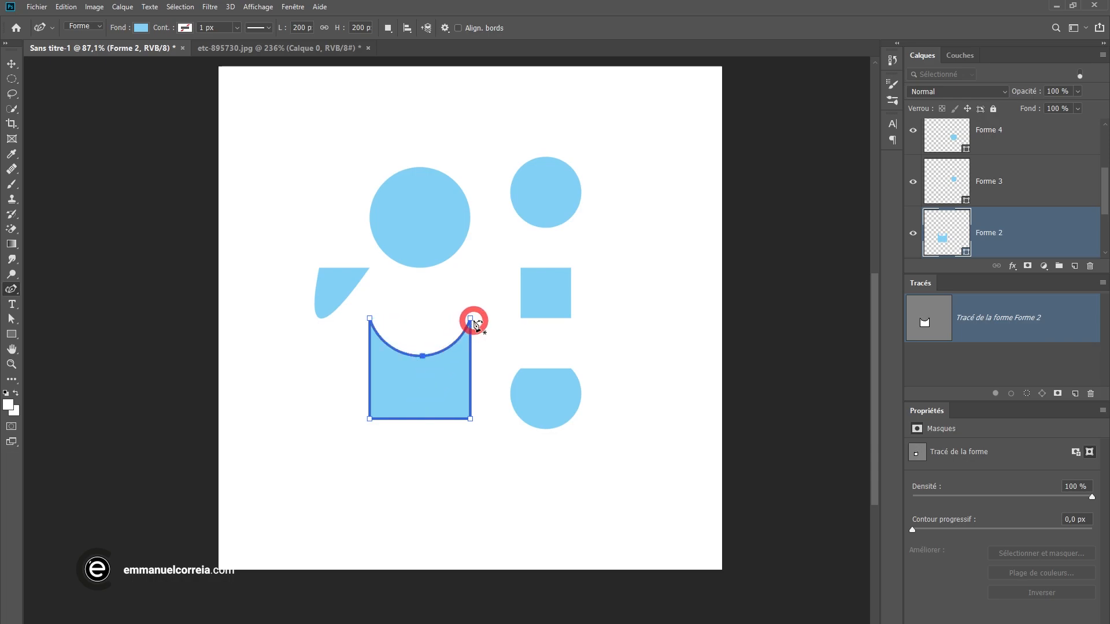
Pull the large square's top-right anchor point upward and slightly inward, and delete that point.
mouse_move(469, 319)
mouse_down()
mouse_move(494, 362)
mouse_move(454, 307)
mouse_move(487, 347)
mouse_move(463, 298)
mouse_up()
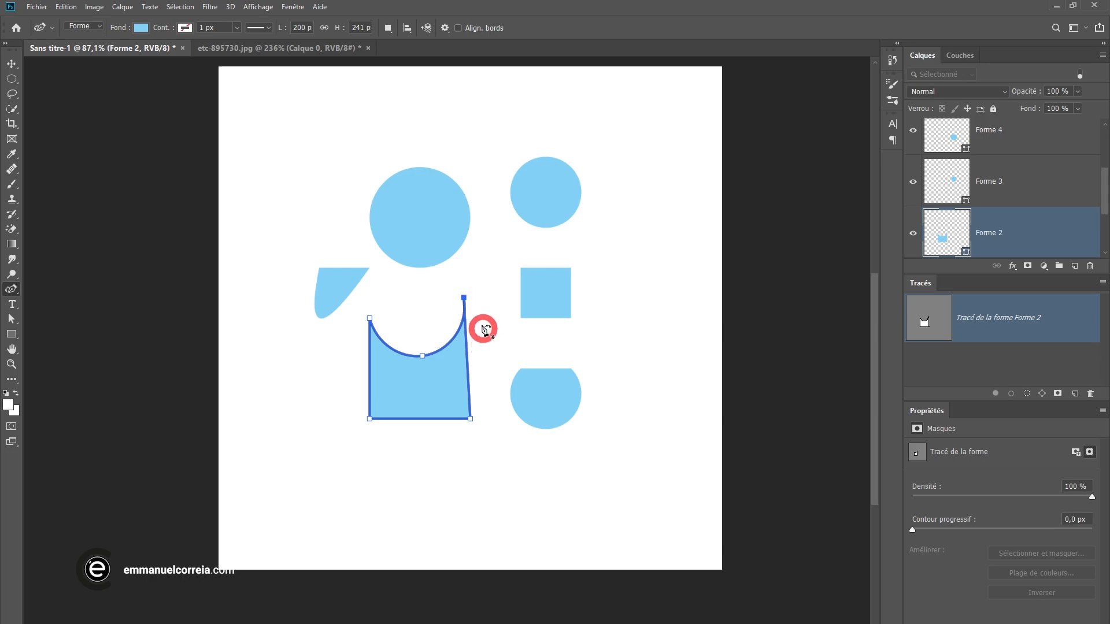
key(Delete)
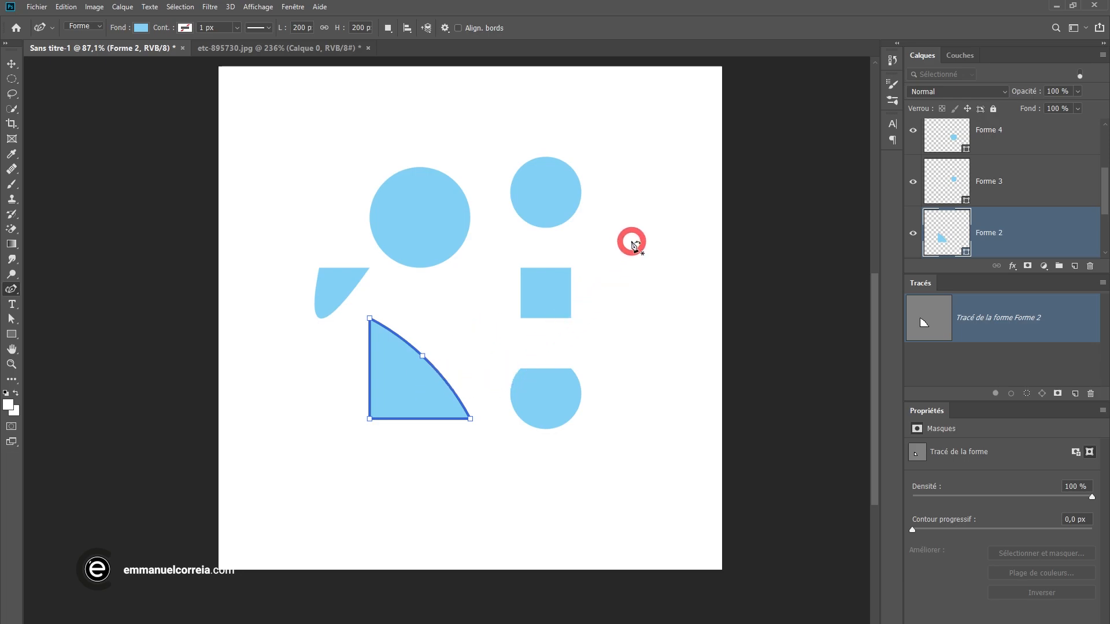
Draw an open wavy path about 667 × 545 px with smooth points, from right of the small square down around to the canvas's lower left.
click(631, 241)
click(640, 365)
click(632, 428)
click(590, 481)
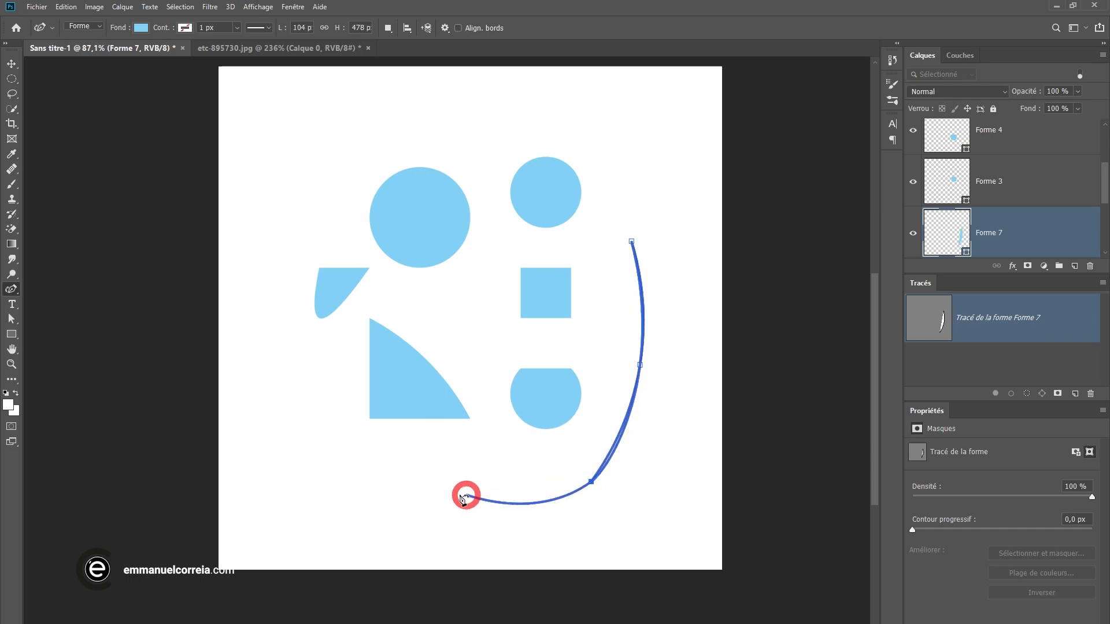
click(400, 481)
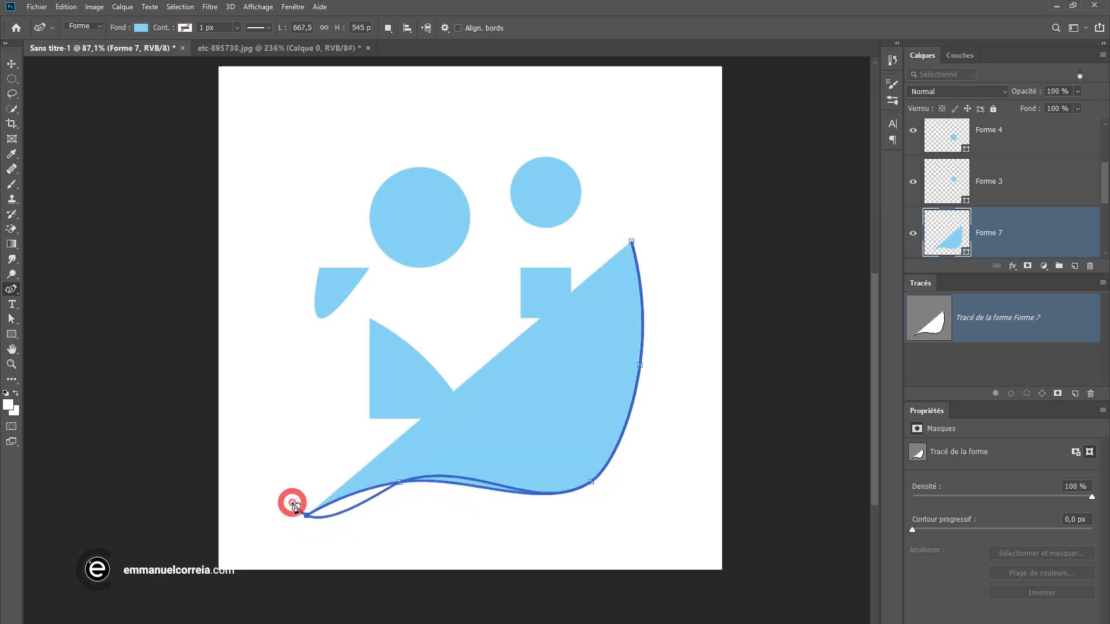
click(306, 514)
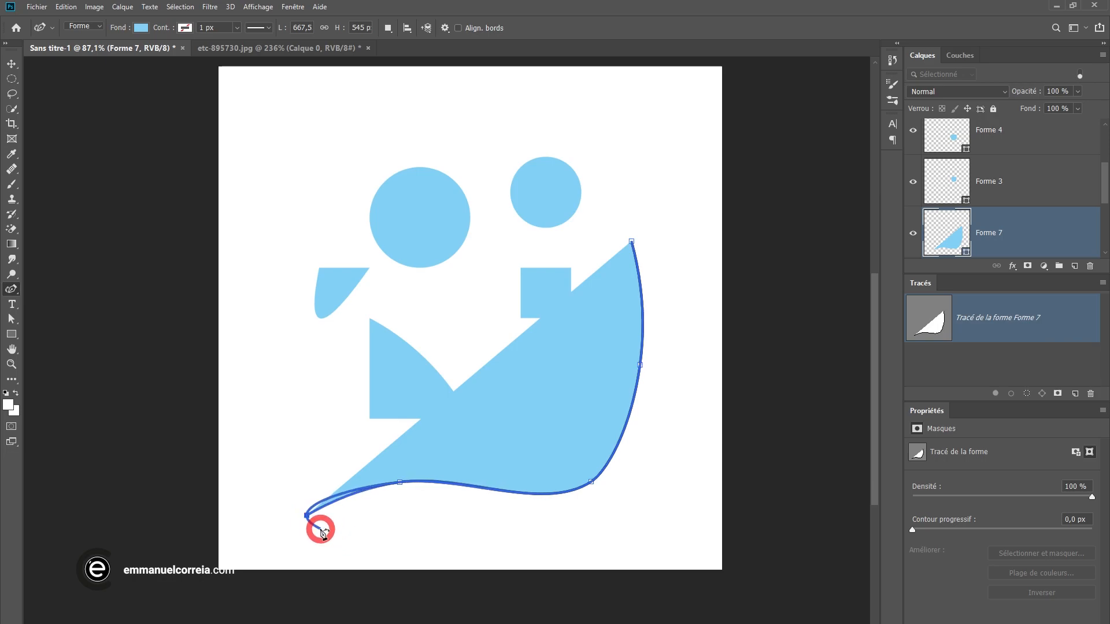
key(Escape)
Move the lowest small shape and the large wavy shape down and to the right on the canvas.
click(12, 64)
drag(553, 408, 652, 485)
click(605, 459)
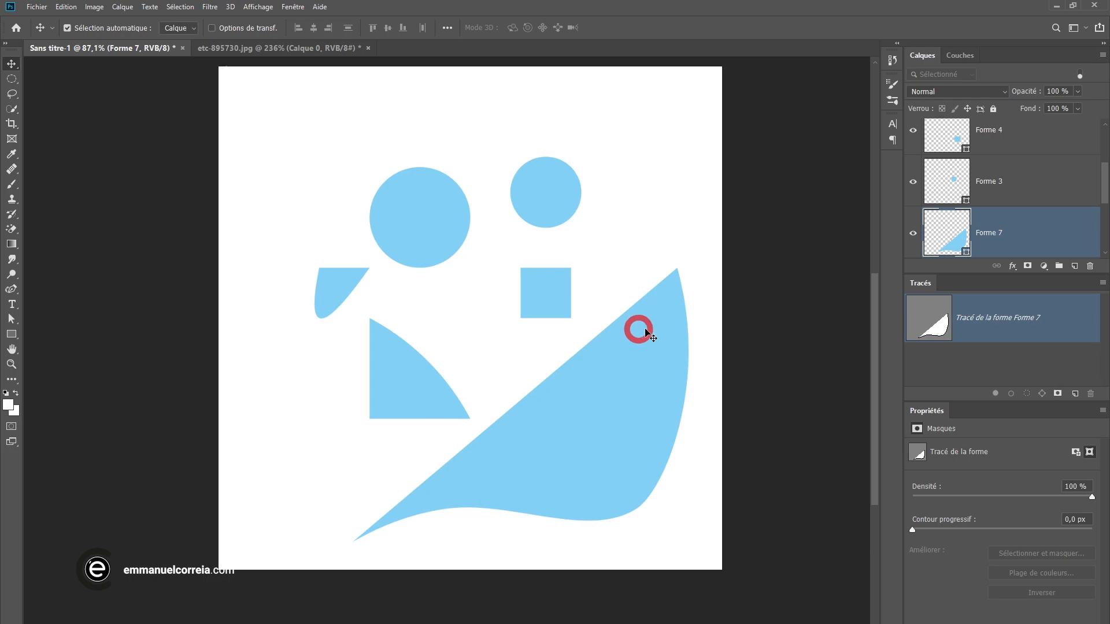
Give the wavy shape no fill and a blue stroke 23.79 px wide.
click(12, 319)
click(212, 28)
click(131, 50)
click(256, 28)
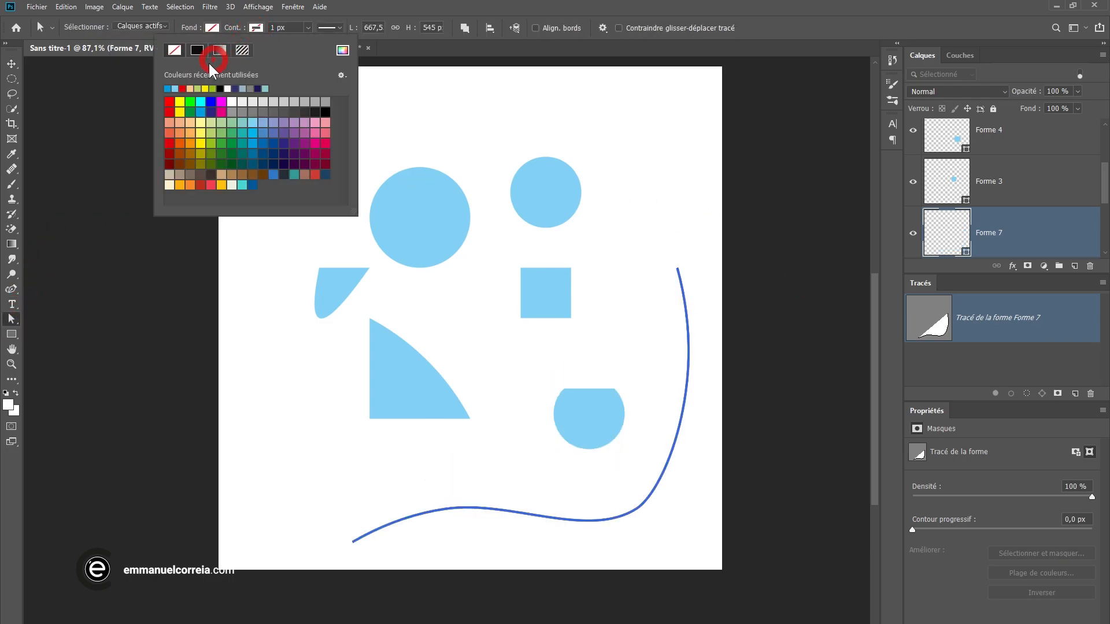
click(201, 112)
click(308, 28)
drag(308, 45, 324, 45)
click(443, 90)
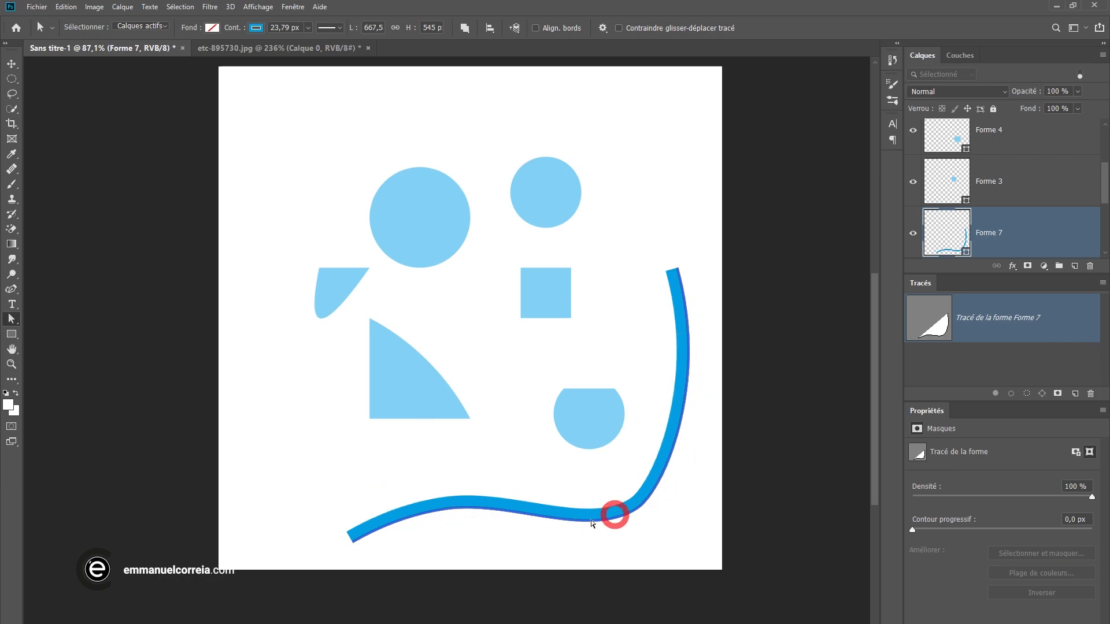
With the Curvature Pen, reposition the blue path's upper end point higher and slightly to the left.
click(11, 288)
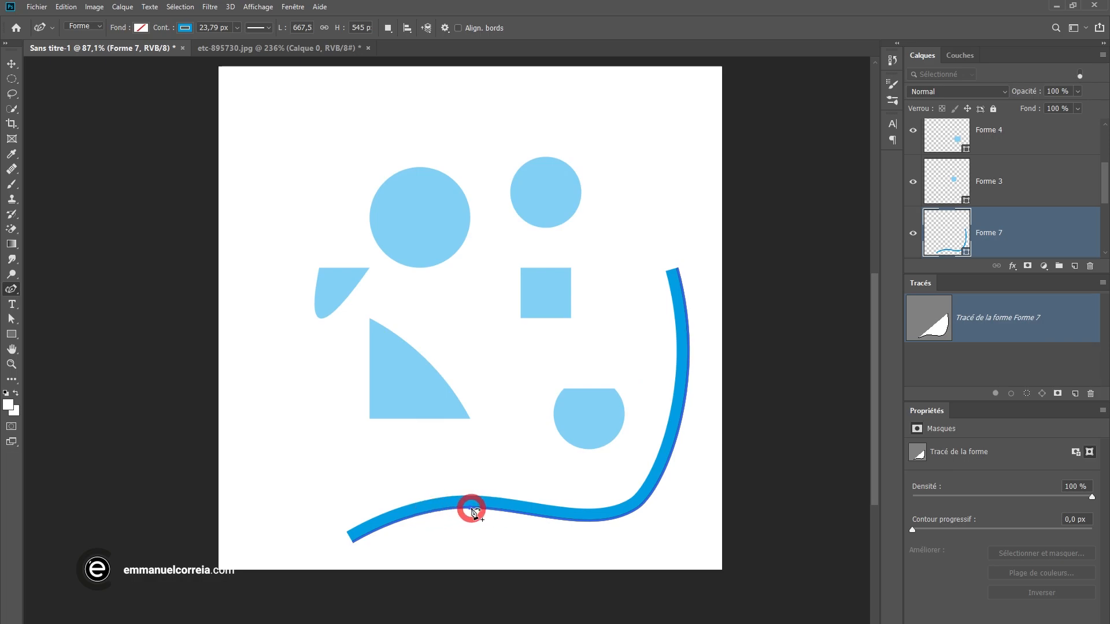
click(677, 269)
click(650, 220)
drag(651, 220, 660, 229)
Continue the blue path from its lower-left end with curved points and close it at the upper end, forming an outline about 801 × 631 px.
drag(360, 535, 291, 410)
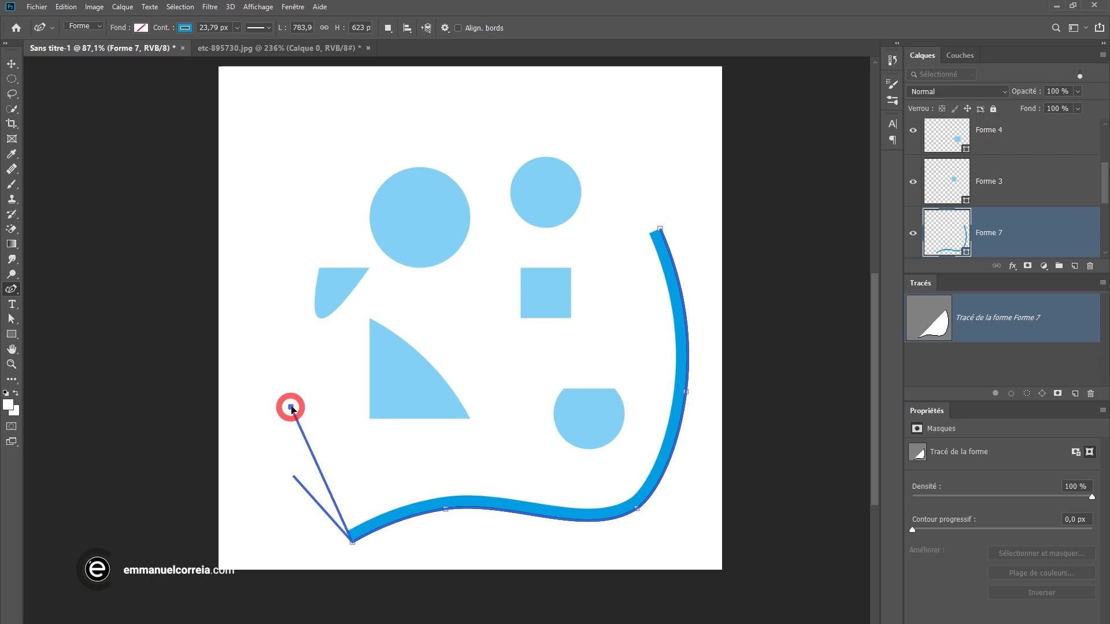
mouse_move(324, 362)
mouse_down()
mouse_move(389, 476)
mouse_move(404, 480)
mouse_up()
click(509, 445)
click(552, 352)
click(623, 321)
click(628, 230)
click(660, 229)
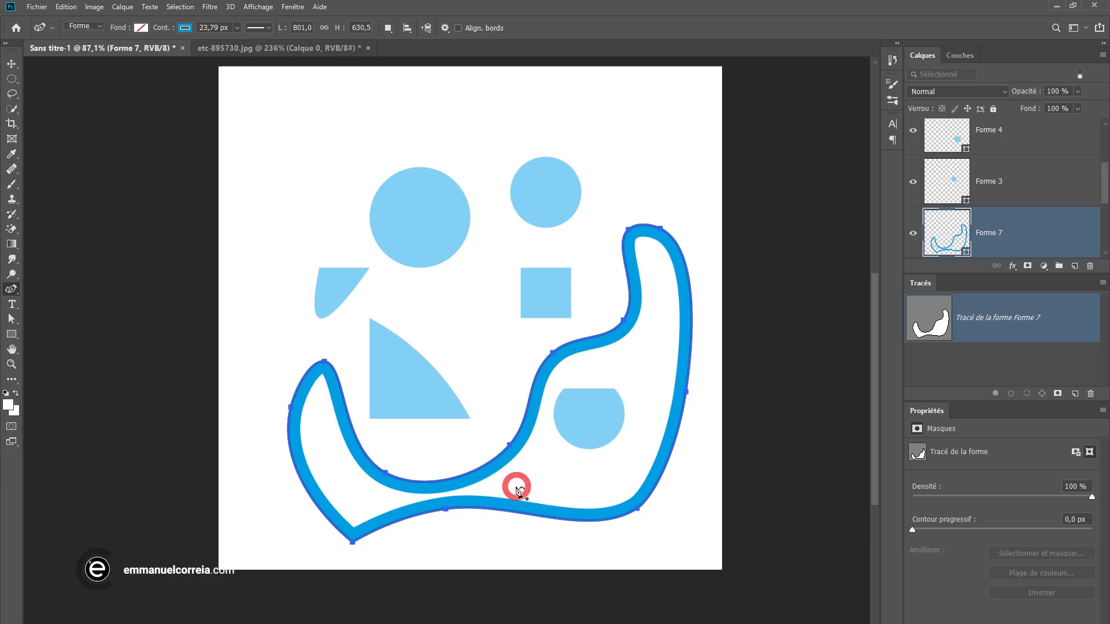
Switch to the standard Pen tool and examine the direction handles of anchor points along the blue outline's inner curve.
key(shift+p)
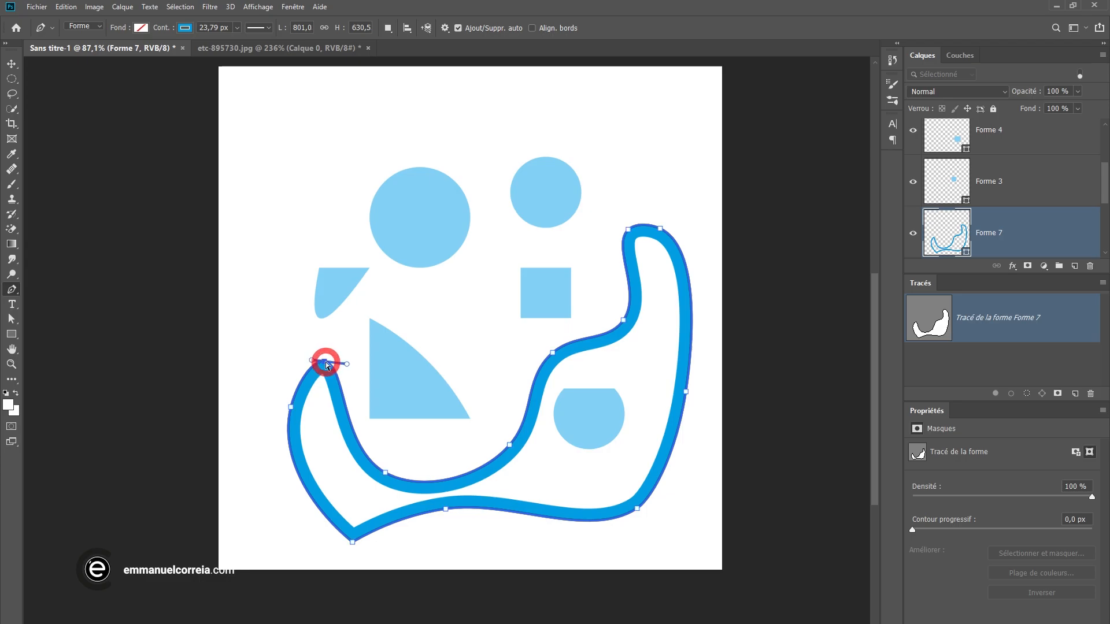
ctrl+click(386, 475)
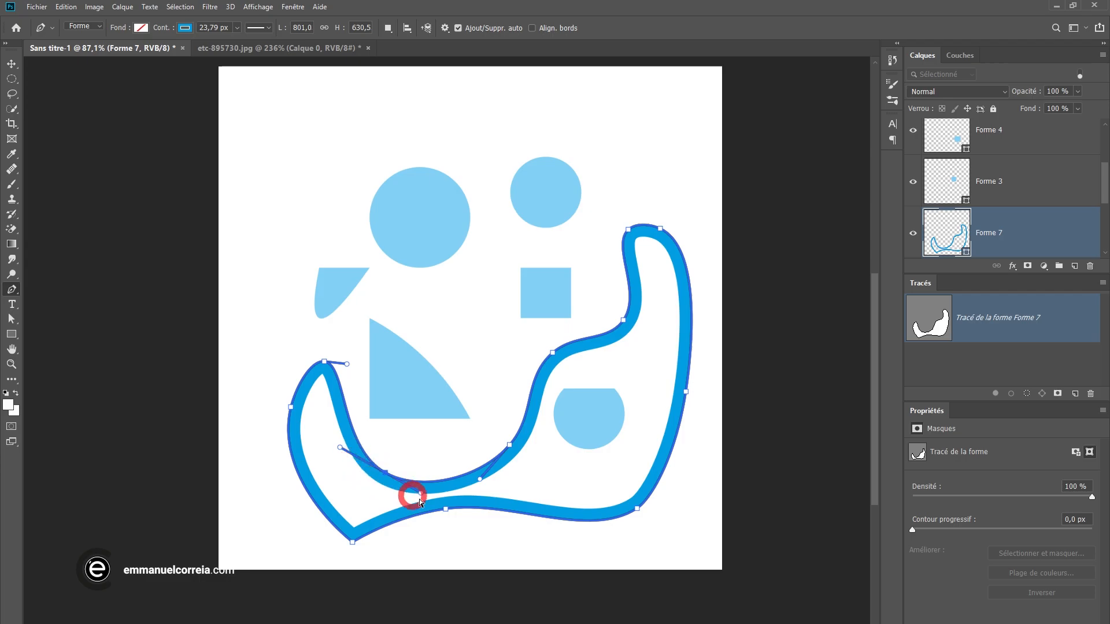
ctrl+click(510, 445)
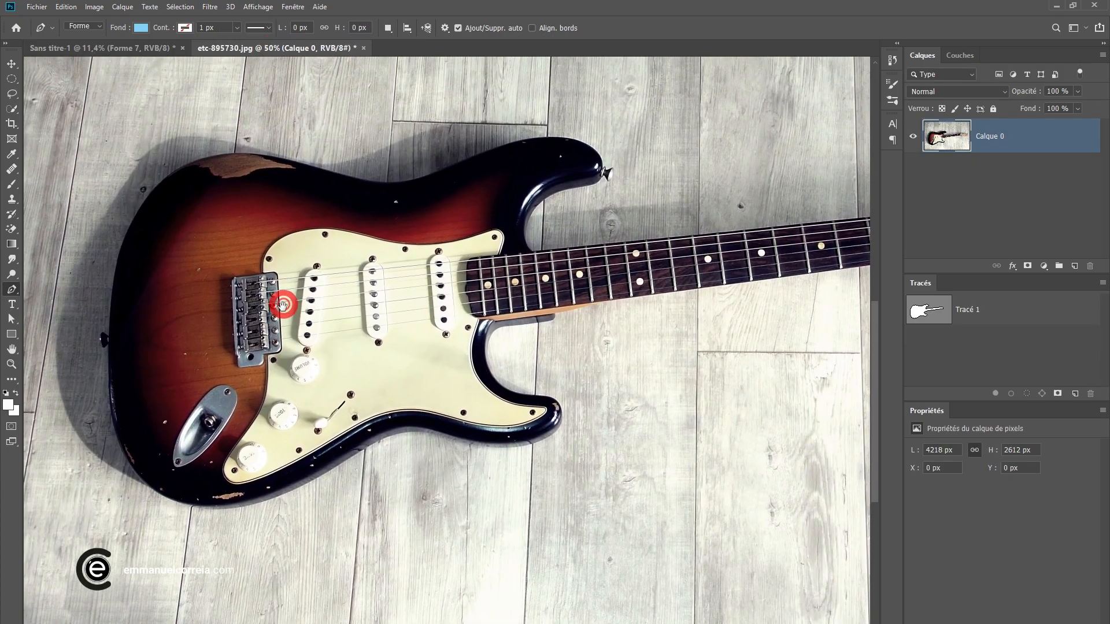
Switch to the etc-895730.jpg photo and look over the guitar's outline from the body to the headstock.
mouse_move(280, 297)
mouse_down()
mouse_move(280, 339)
mouse_move(273, 295)
mouse_up()
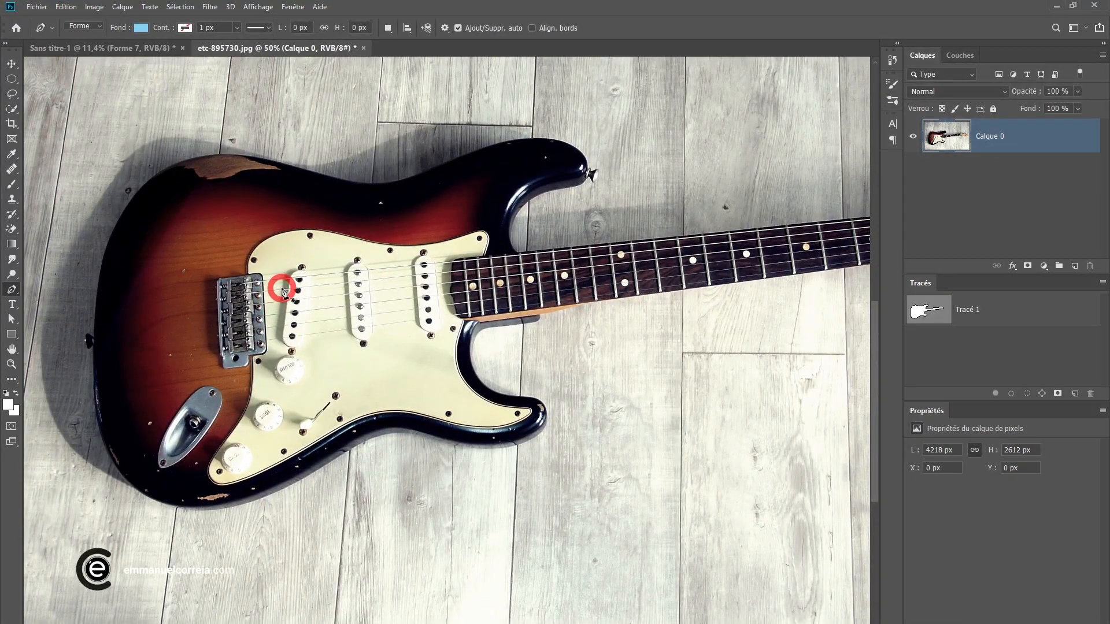
drag(355, 258, 324, 281)
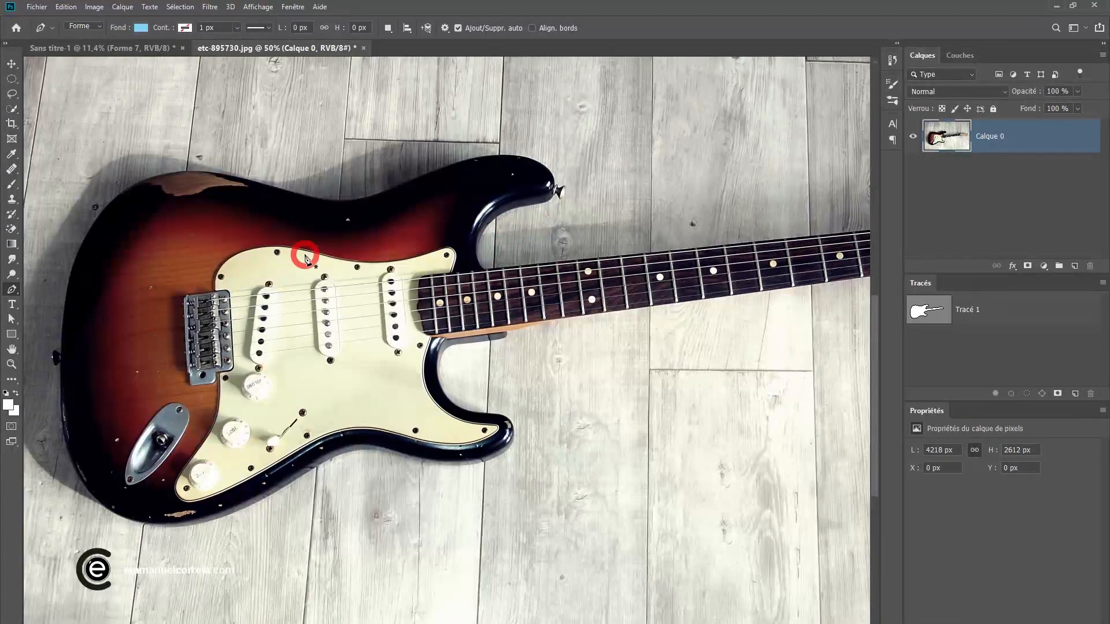
drag(585, 273, 284, 285)
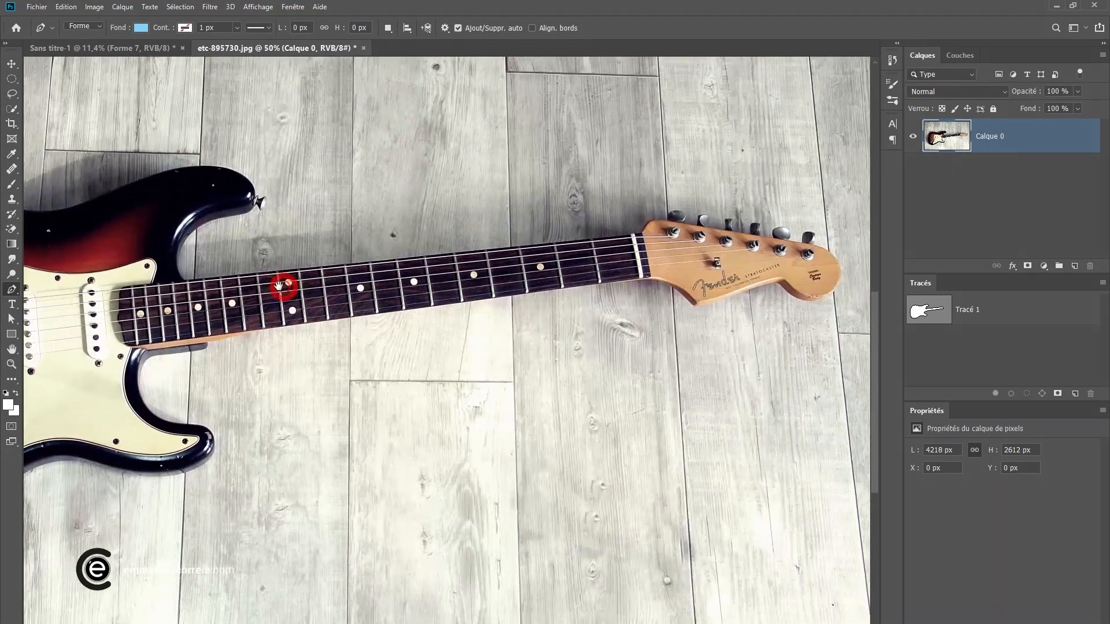
drag(276, 179, 634, 183)
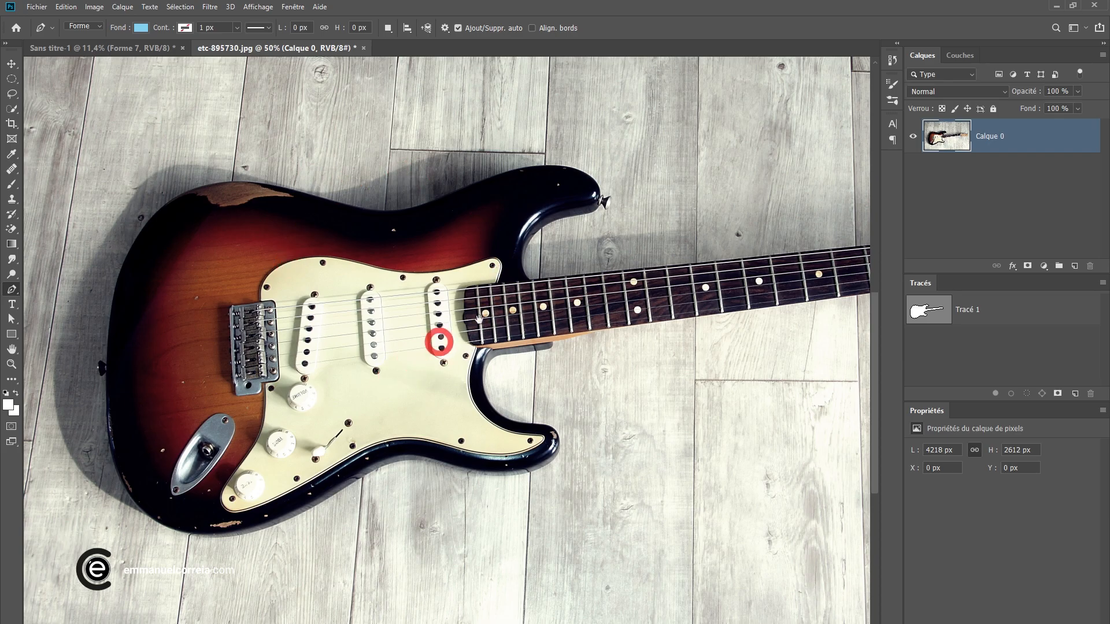
drag(441, 347, 228, 339)
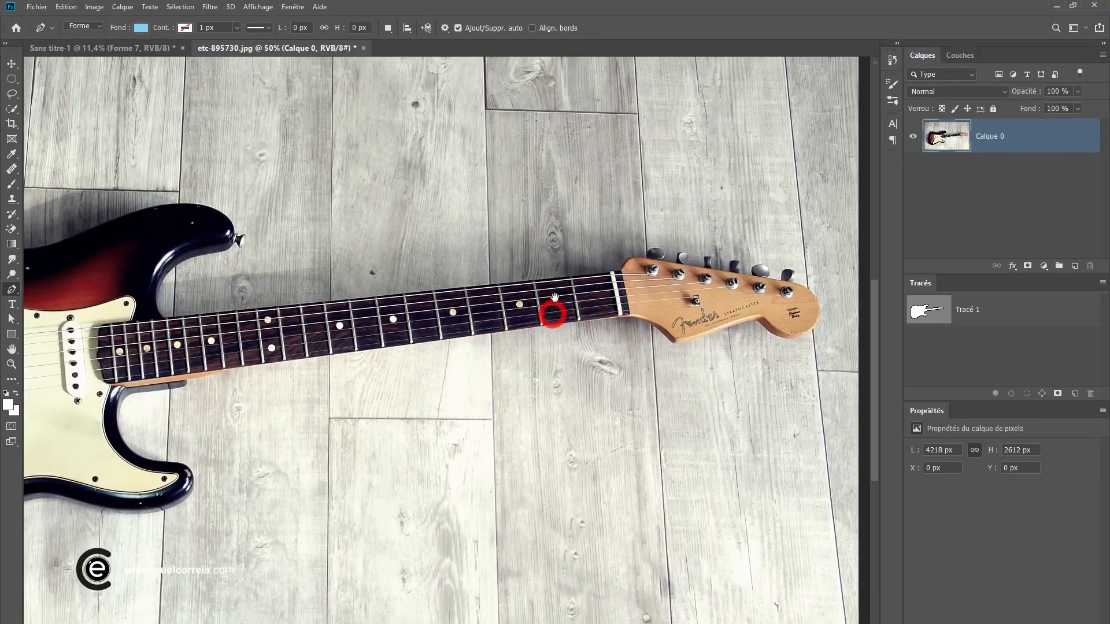
Look over the guitar photo, and switch to the browser to view its Pixabay source page and web address.
drag(554, 297, 738, 273)
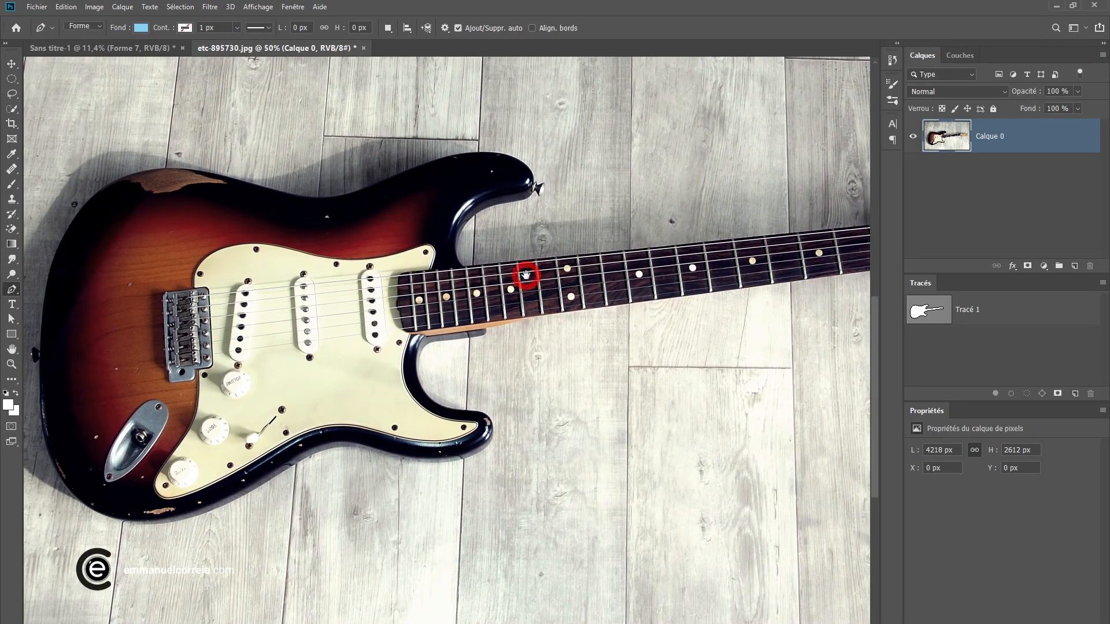
drag(526, 275, 550, 248)
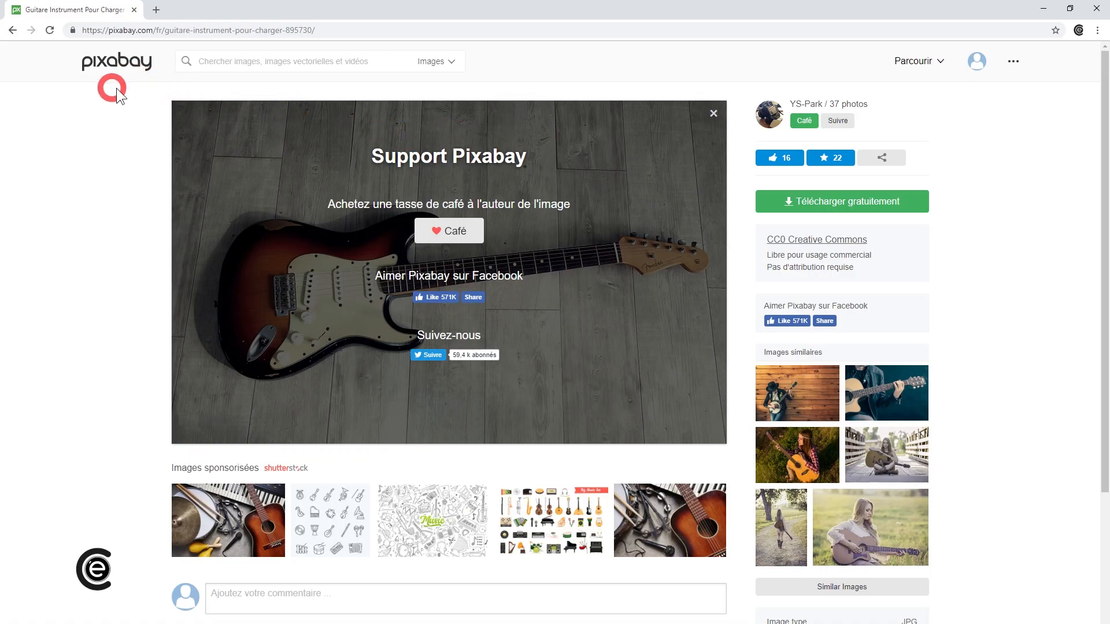
click(251, 30)
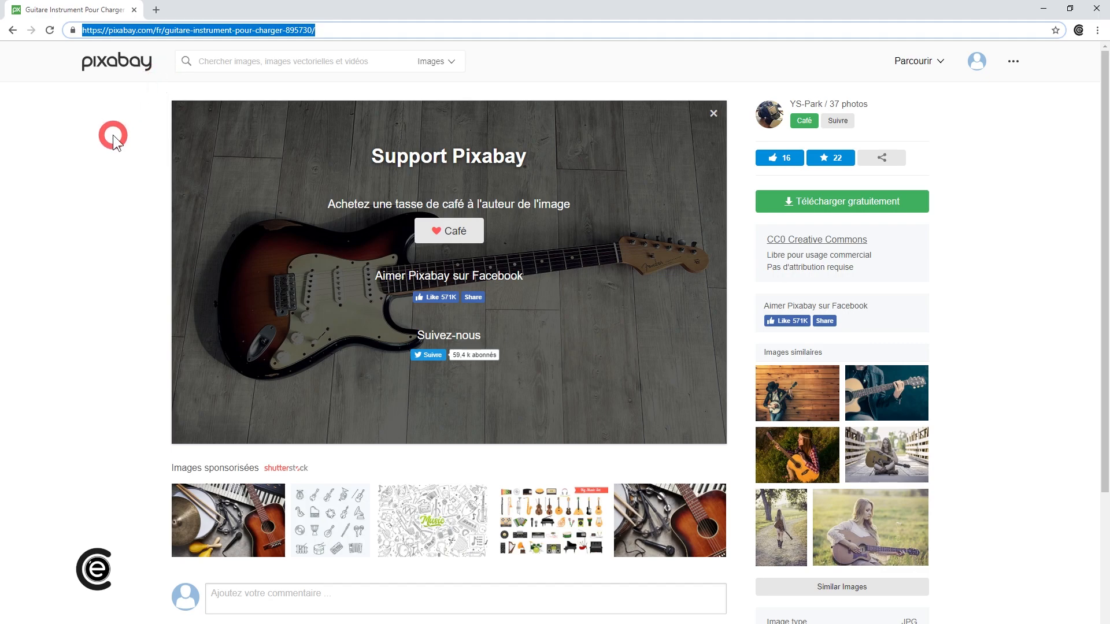
click(13, 30)
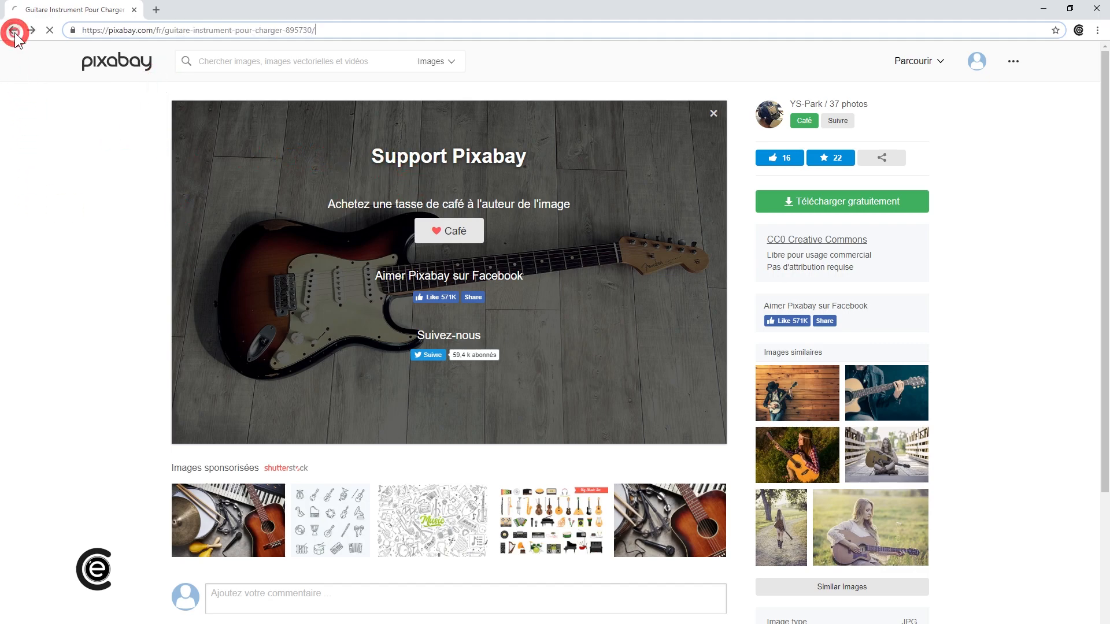
click(812, 212)
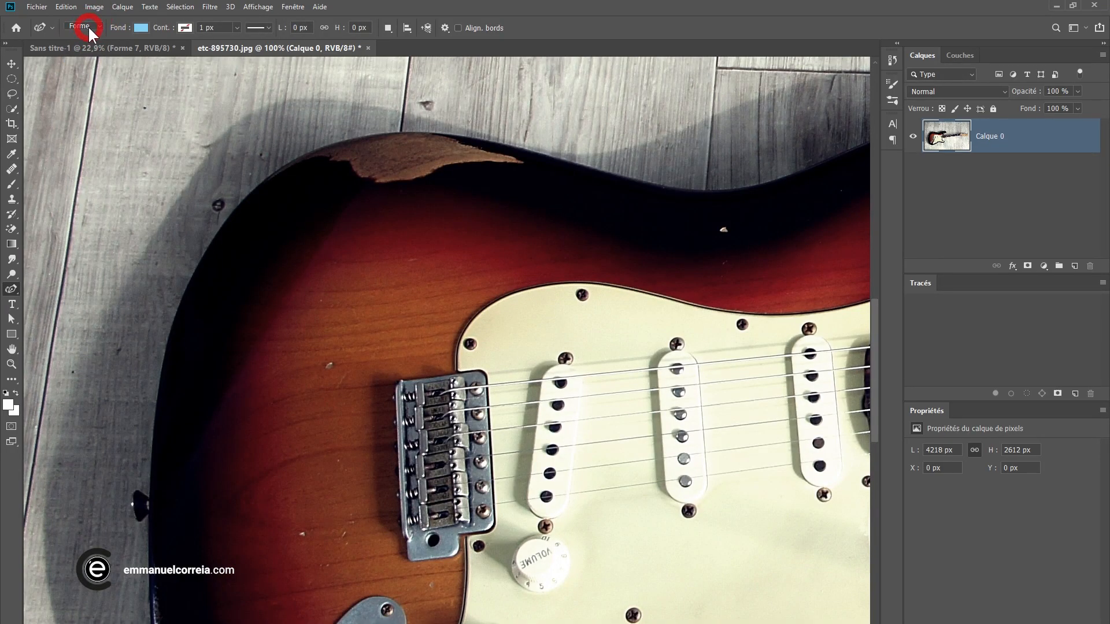
Set the Curvature Pen to Path mode and start a path with curved points up the guitar body's left edge.
click(88, 26)
click(88, 46)
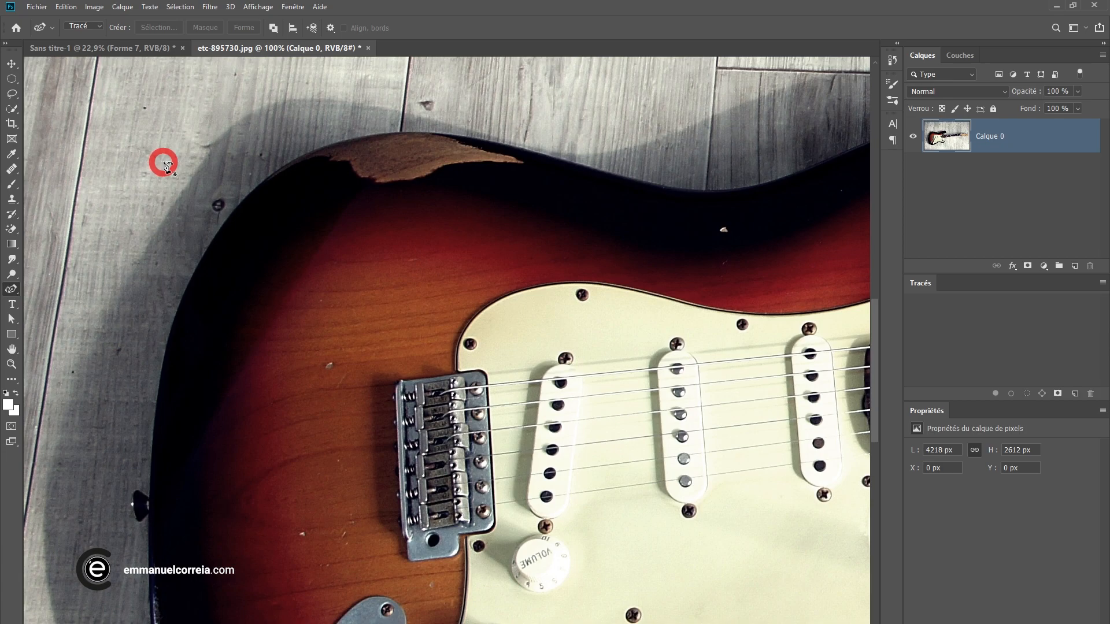
click(268, 248)
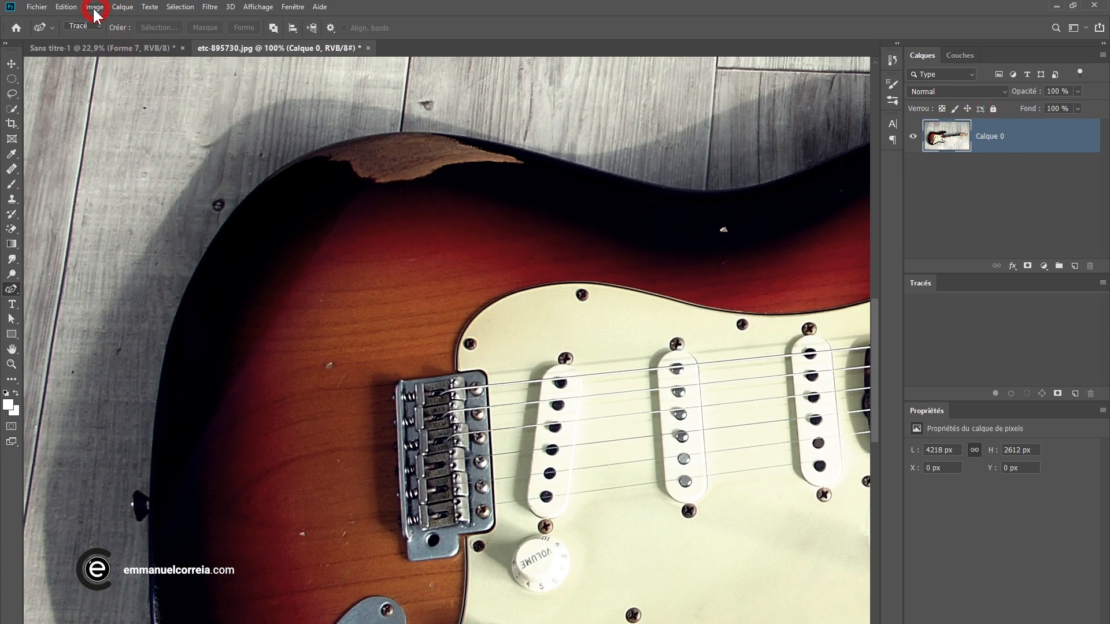
click(165, 357)
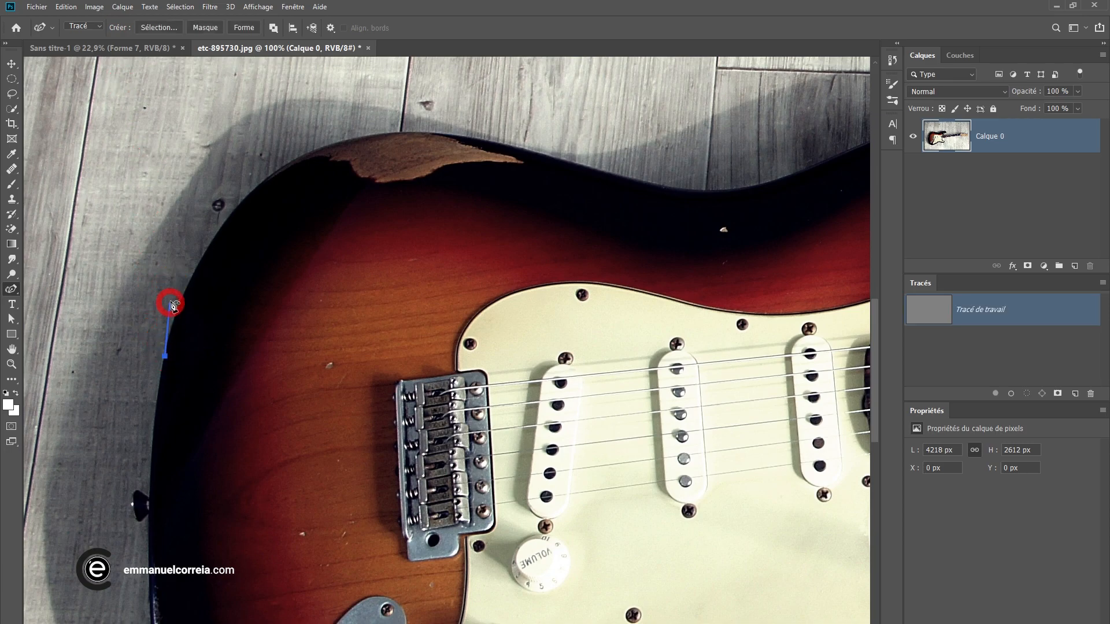
click(199, 264)
ctrl+click(233, 209)
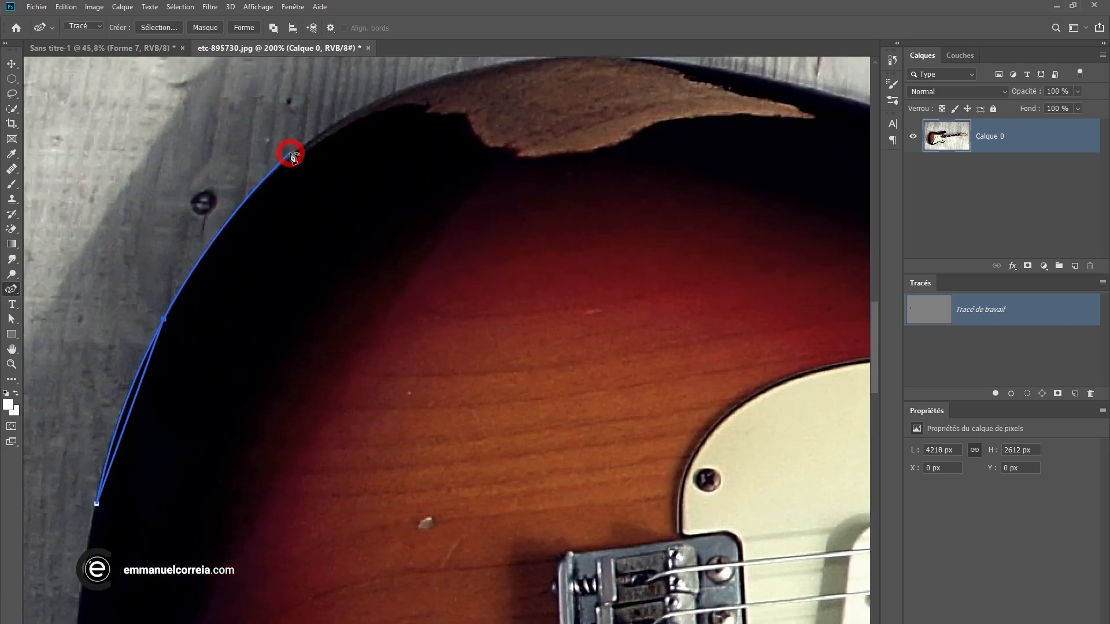
Continue the path with curved points over the worn patch and down the body's upper edge to the concave waist.
drag(379, 108, 353, 189)
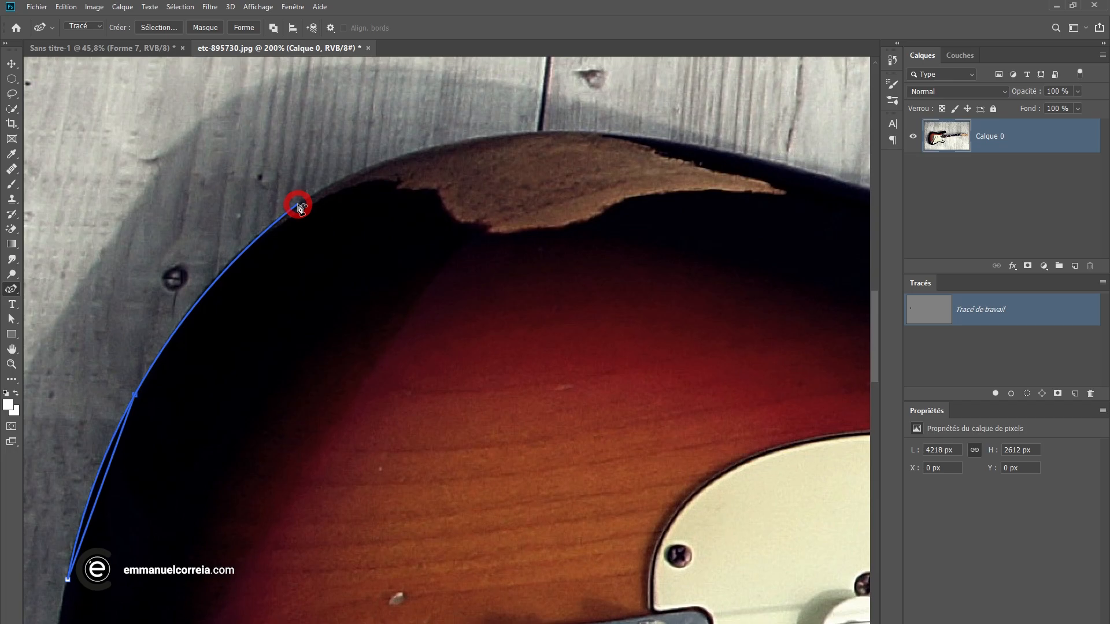
click(298, 205)
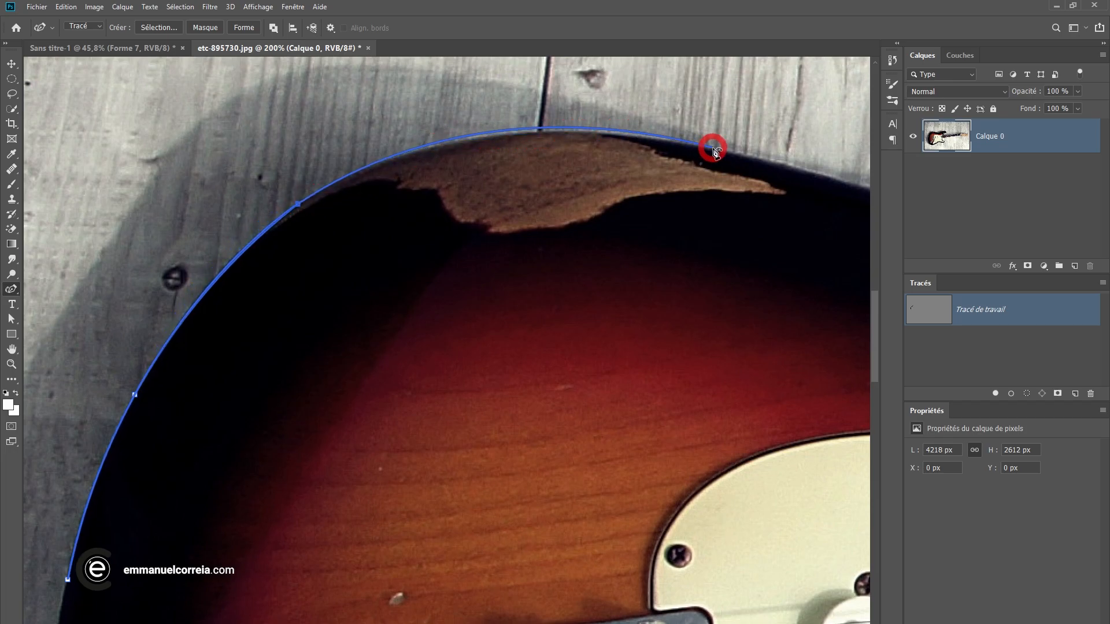
click(643, 138)
drag(810, 190, 453, 216)
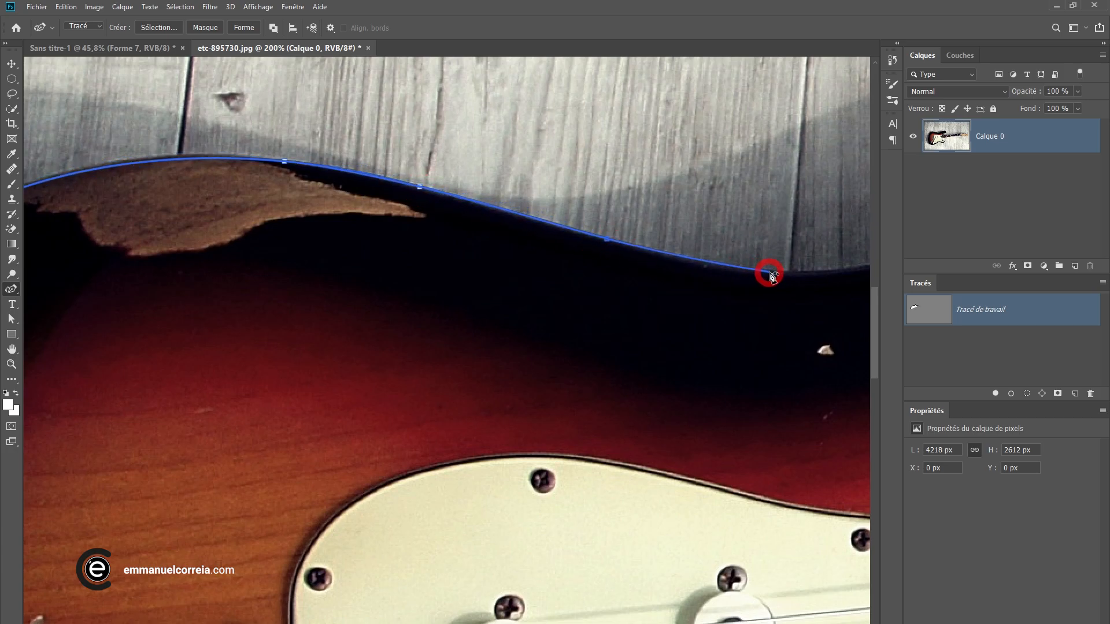
drag(775, 273, 543, 296)
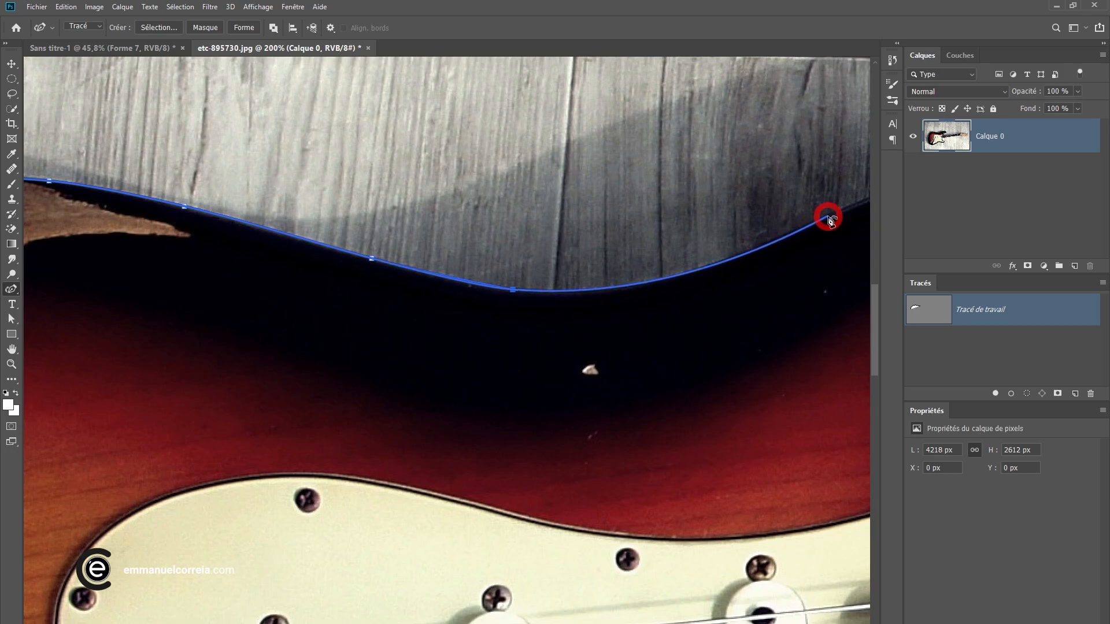
Extend the path with curved points along the upper horn and around its tip as far as the strap button.
drag(828, 218, 365, 296)
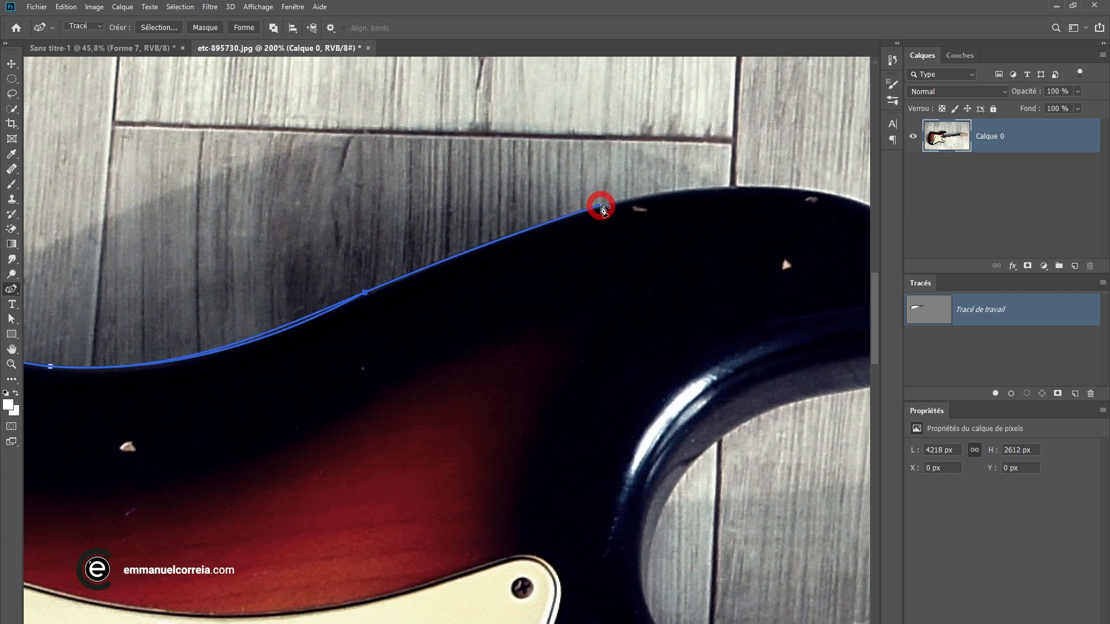
drag(686, 211, 488, 218)
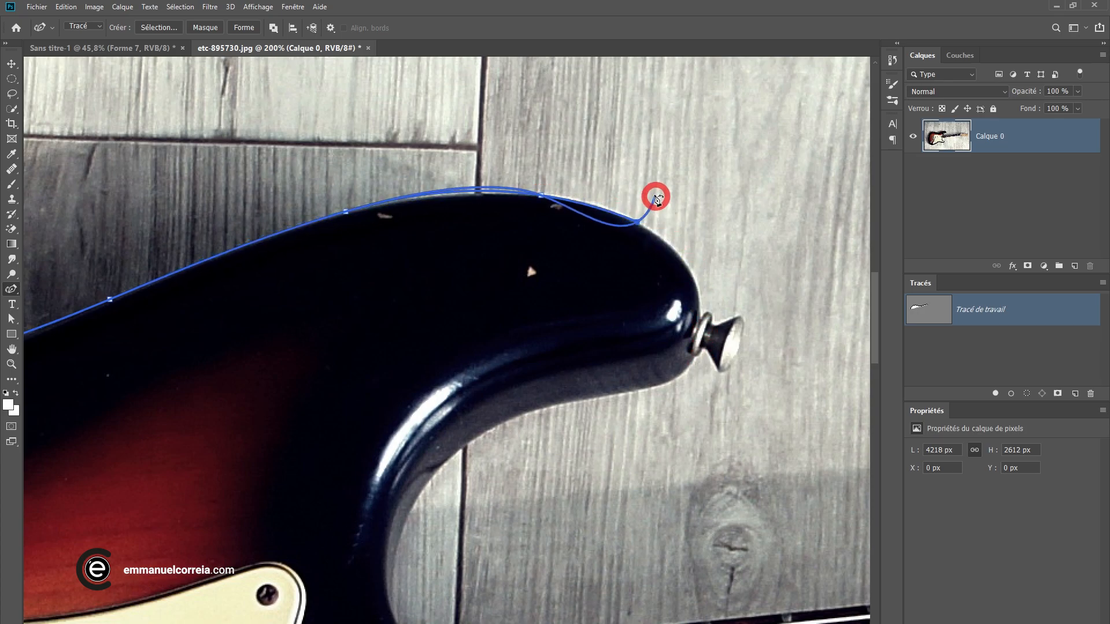
scroll(706, 302, up, 1)
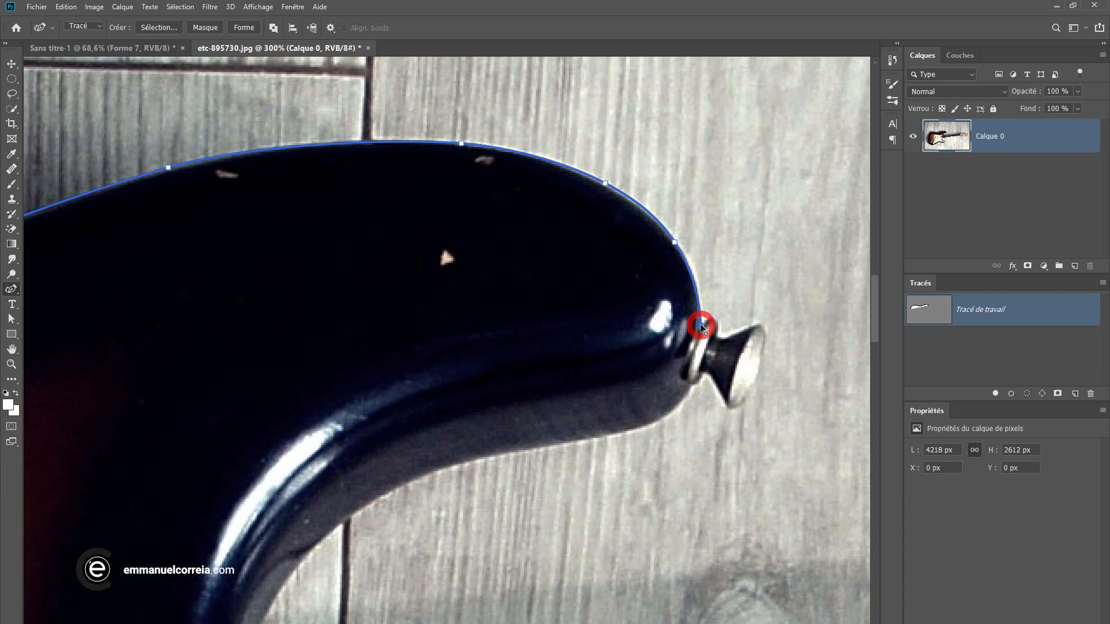
Trace around the upper horn's strap button, combining curved points with corner points at its sharp changes of direction.
scroll(708, 321, up, 3)
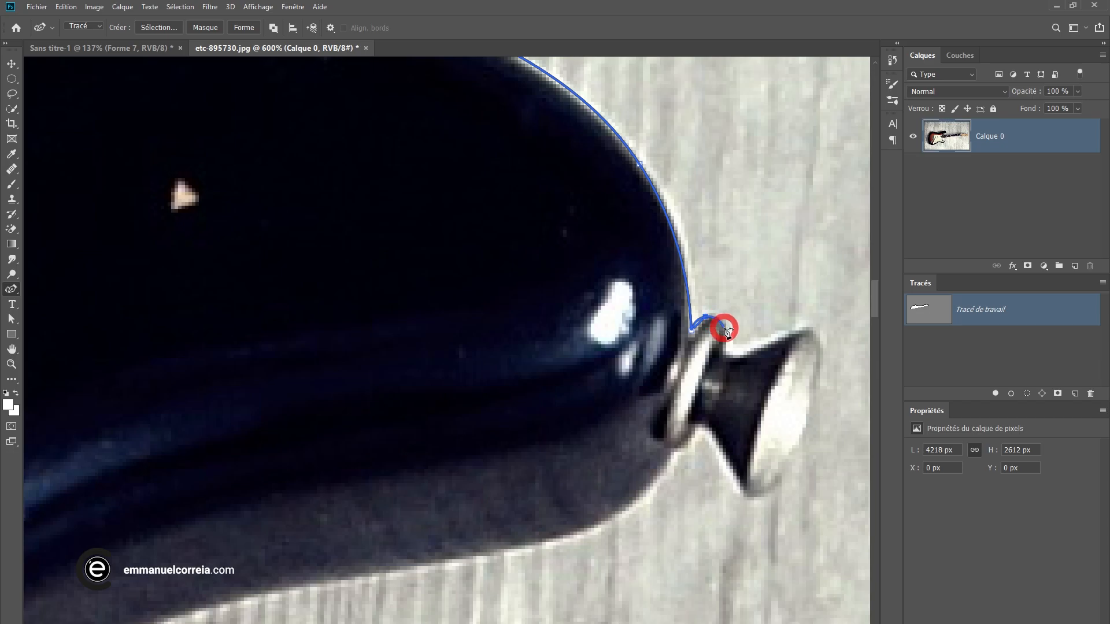
mouse_move(726, 356)
mouse_down()
mouse_move(739, 361)
mouse_move(774, 341)
mouse_move(745, 362)
mouse_move(758, 358)
mouse_up()
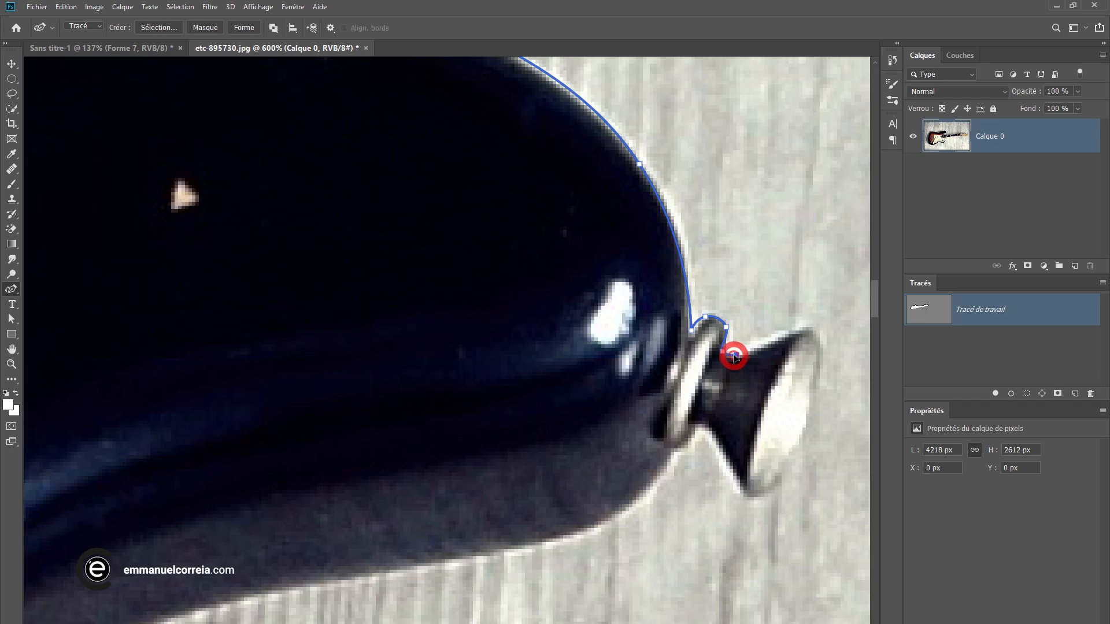
mouse_move(734, 356)
mouse_down()
mouse_move(808, 325)
mouse_move(820, 343)
mouse_move(808, 411)
mouse_up()
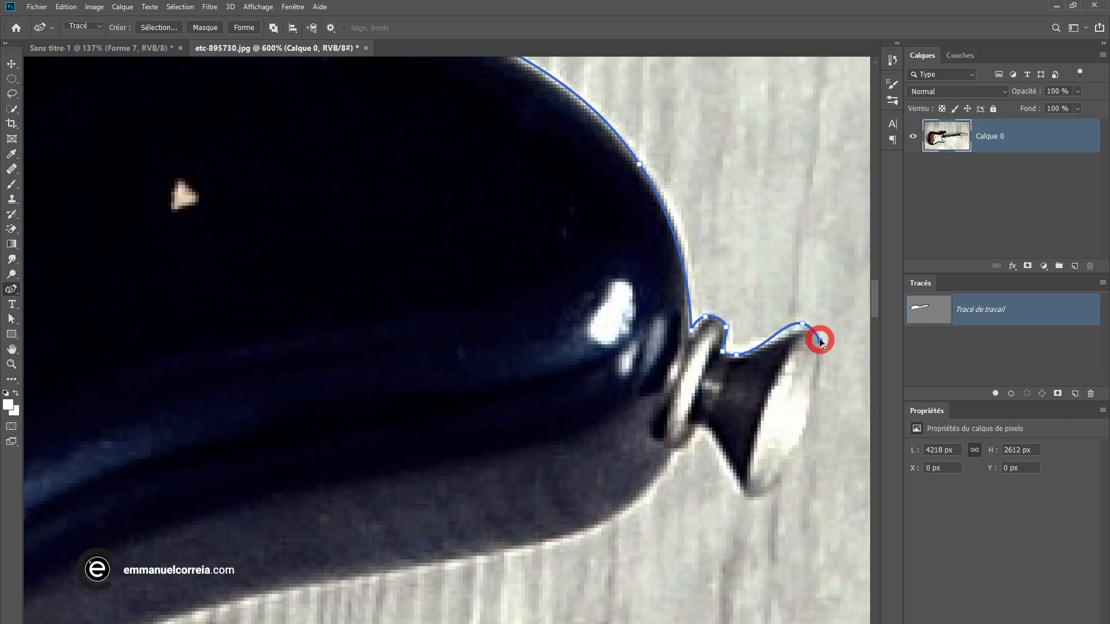
drag(820, 339, 809, 426)
drag(747, 495, 715, 439)
click(712, 435)
click(695, 428)
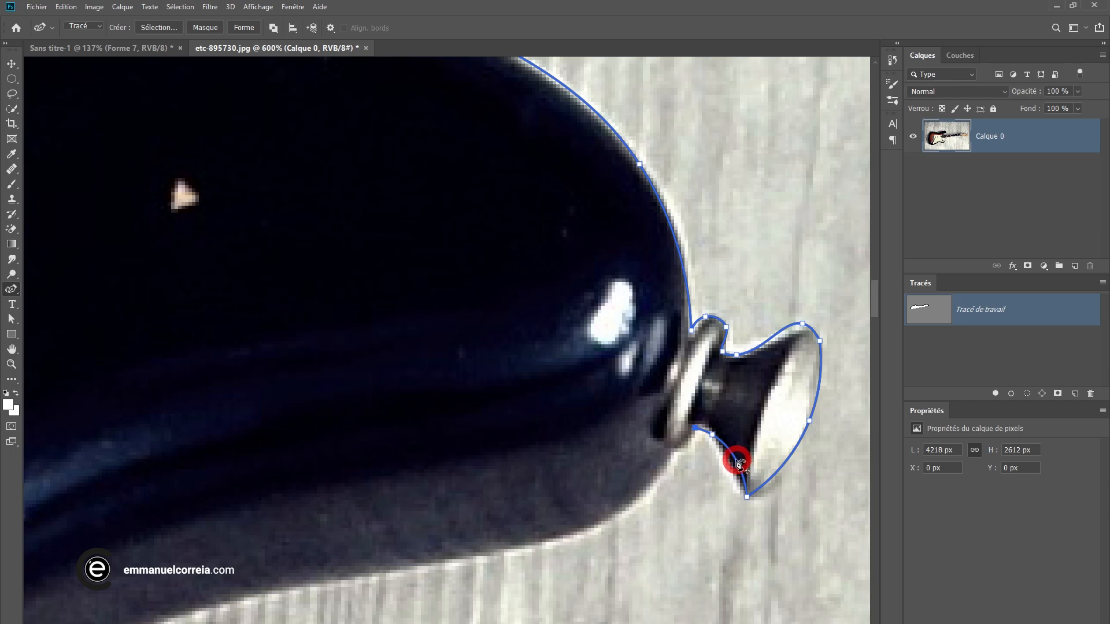
drag(734, 460, 747, 522)
double_click(694, 427)
click(675, 451)
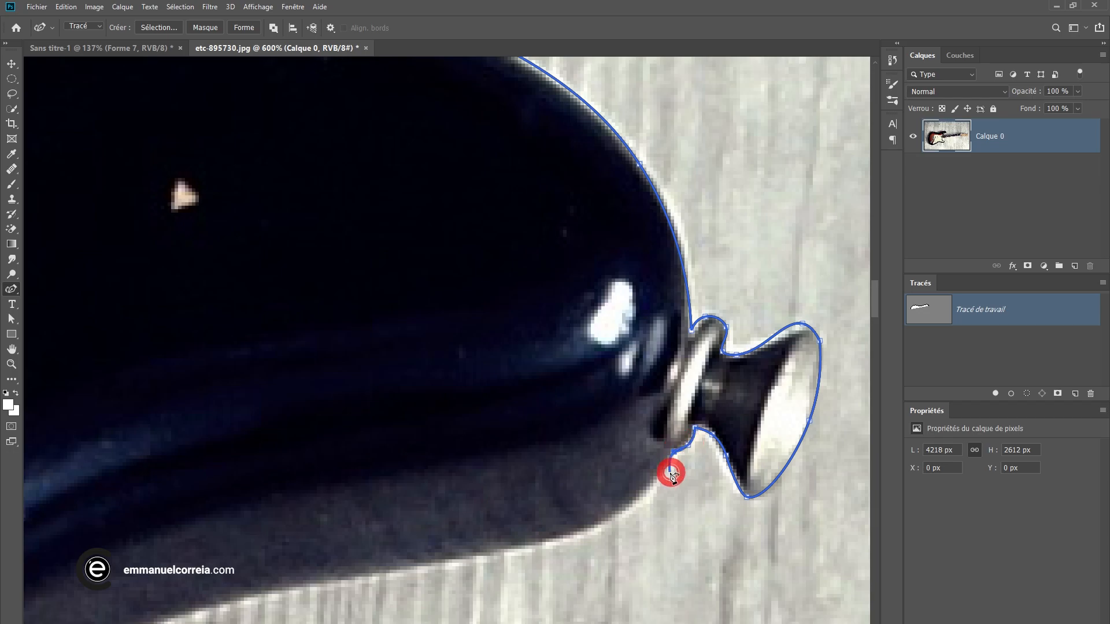
Trace the underside of the upper horn and the cutaway, ending with a corner point where the body meets the neck.
click(668, 469)
click(571, 536)
click(298, 587)
drag(179, 607, 501, 426)
click(374, 487)
click(219, 614)
drag(218, 614, 391, 163)
click(365, 334)
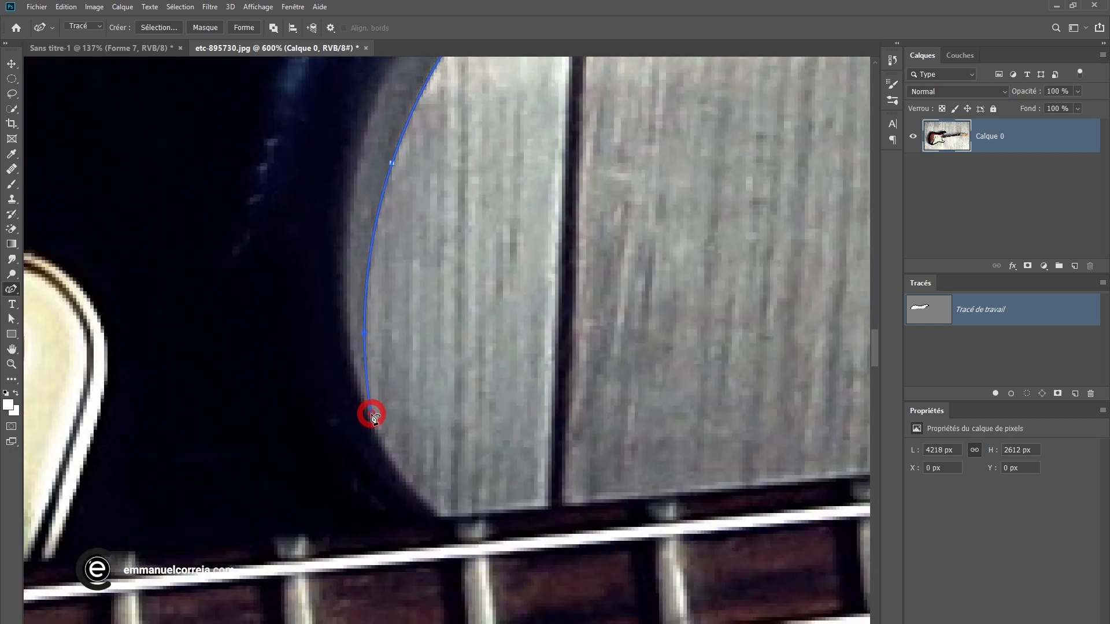
double_click(437, 514)
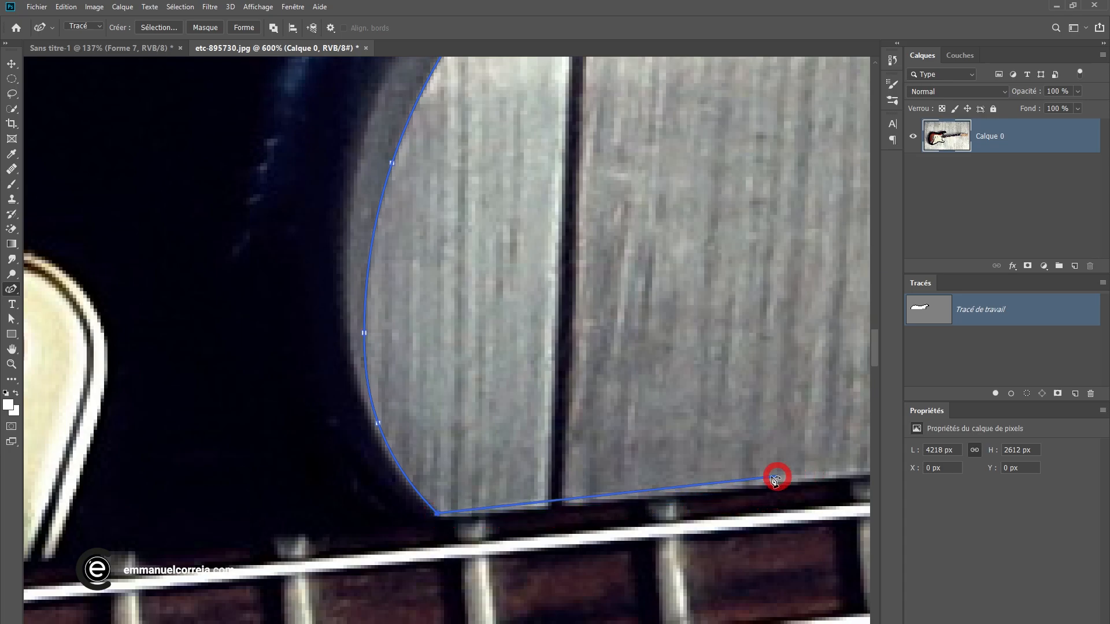
drag(437, 515, 439, 517)
Run the path along the neck's upper edge and around the end of the nut to the start of the headstock.
drag(616, 497, 372, 478)
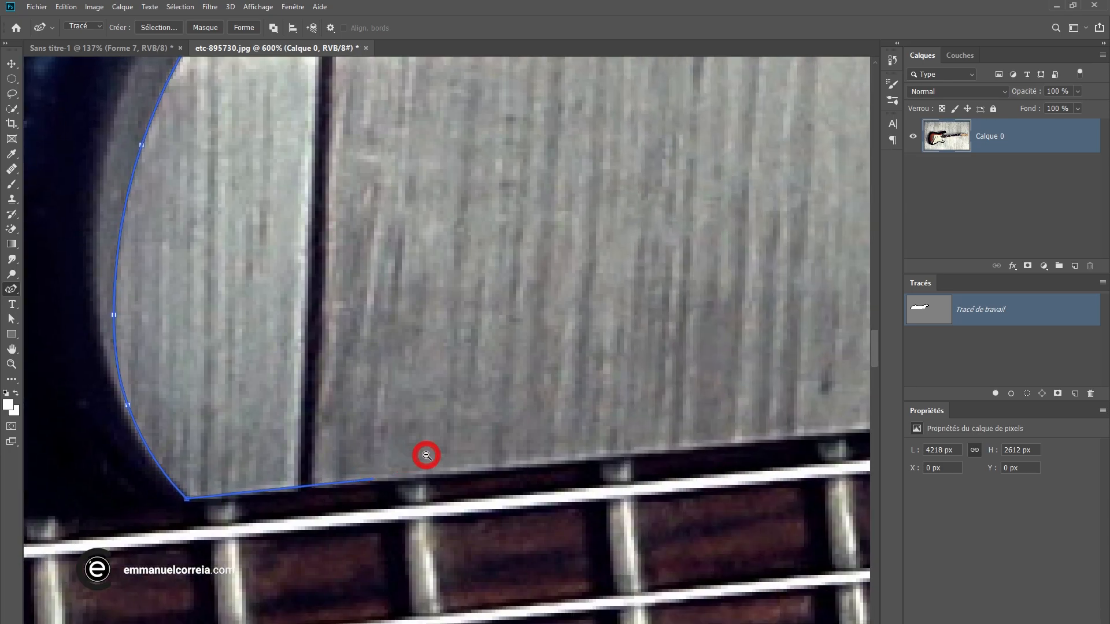
alt+click(429, 455)
drag(569, 475, 199, 443)
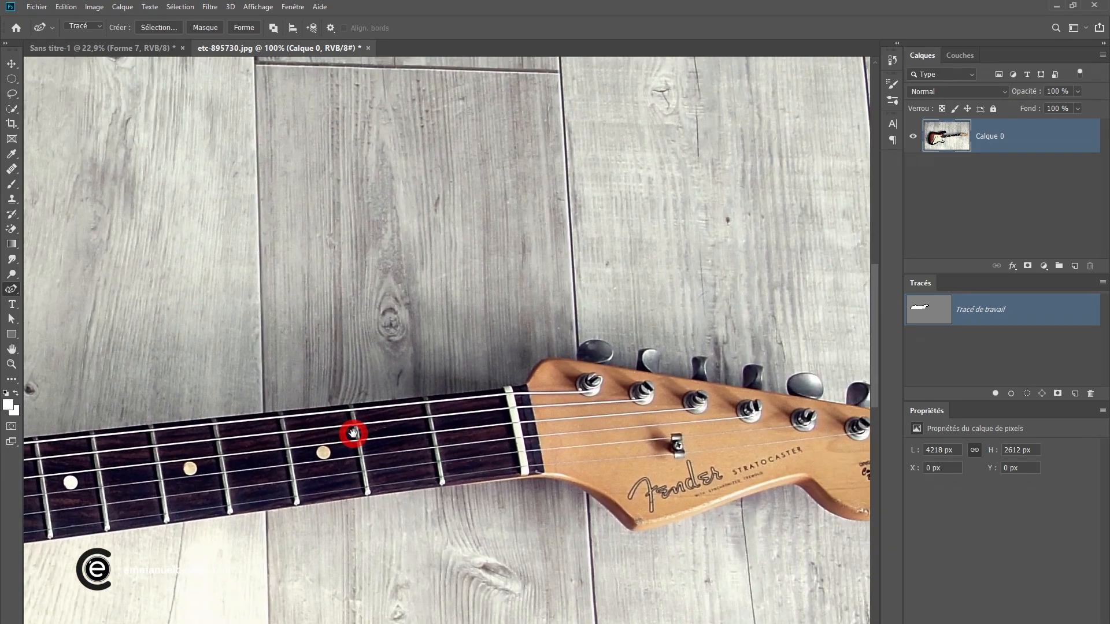
scroll(489, 393, up, 3)
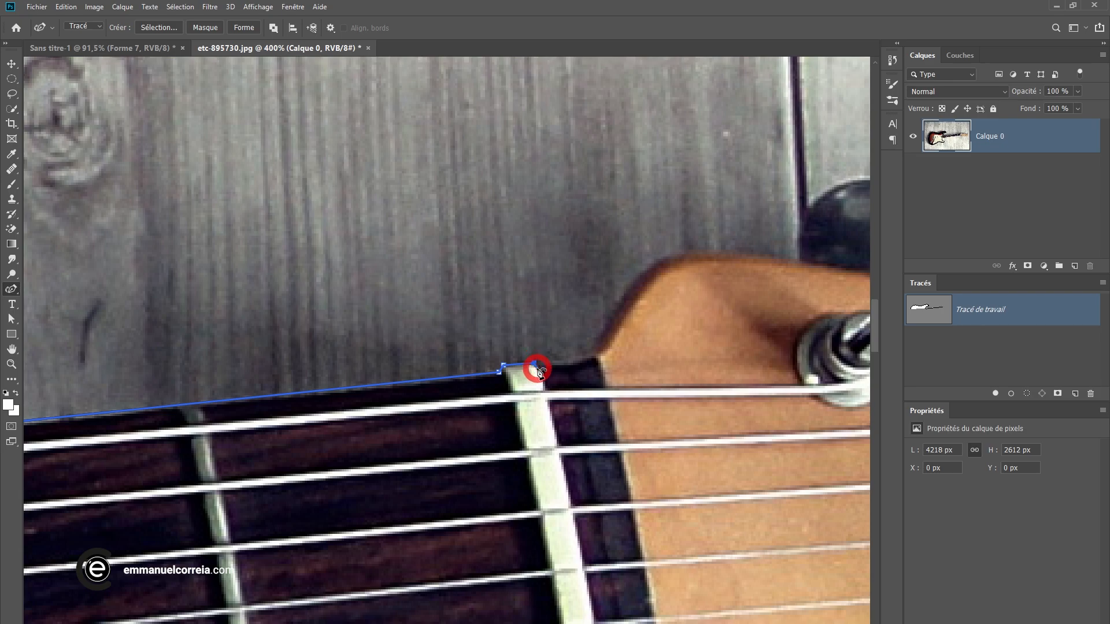
click(578, 372)
click(600, 358)
Take the path straight across the neck at the headstock joint and back along the neck's lower edge towards the body.
drag(618, 473, 562, 34)
click(613, 267)
drag(614, 293, 579, 300)
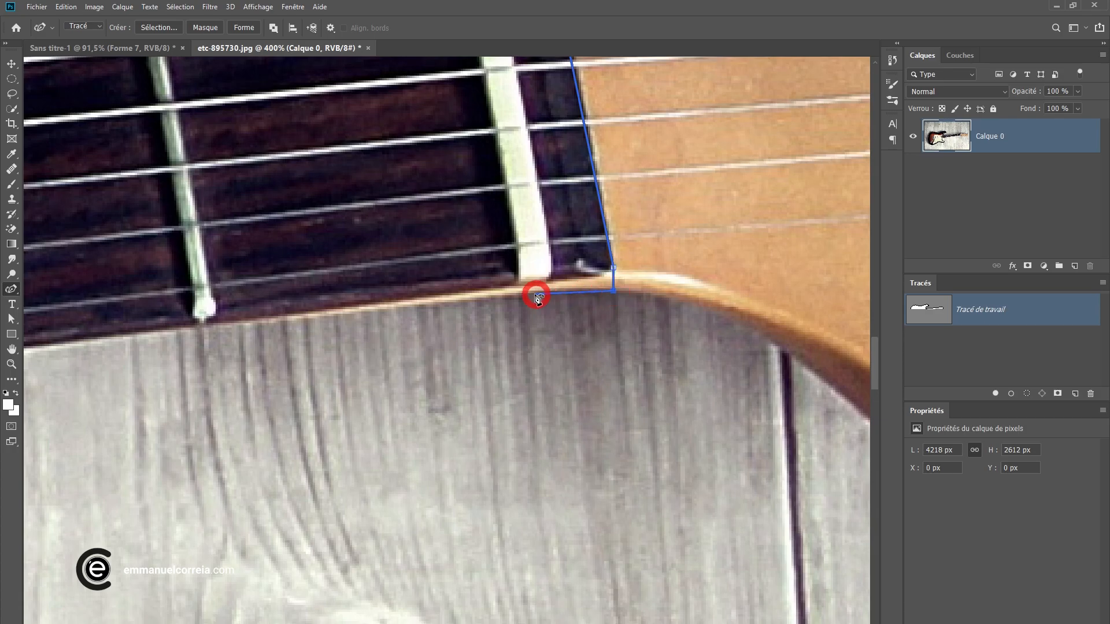
drag(301, 324, 834, 273)
drag(384, 331, 810, 289)
scroll(561, 324, down, 4)
scroll(208, 389, up, 2)
double_click(448, 346)
Trace the neck heel and its dark lower block with curved and corner points up to the lower cutaway.
click(326, 378)
double_click(251, 391)
click(252, 409)
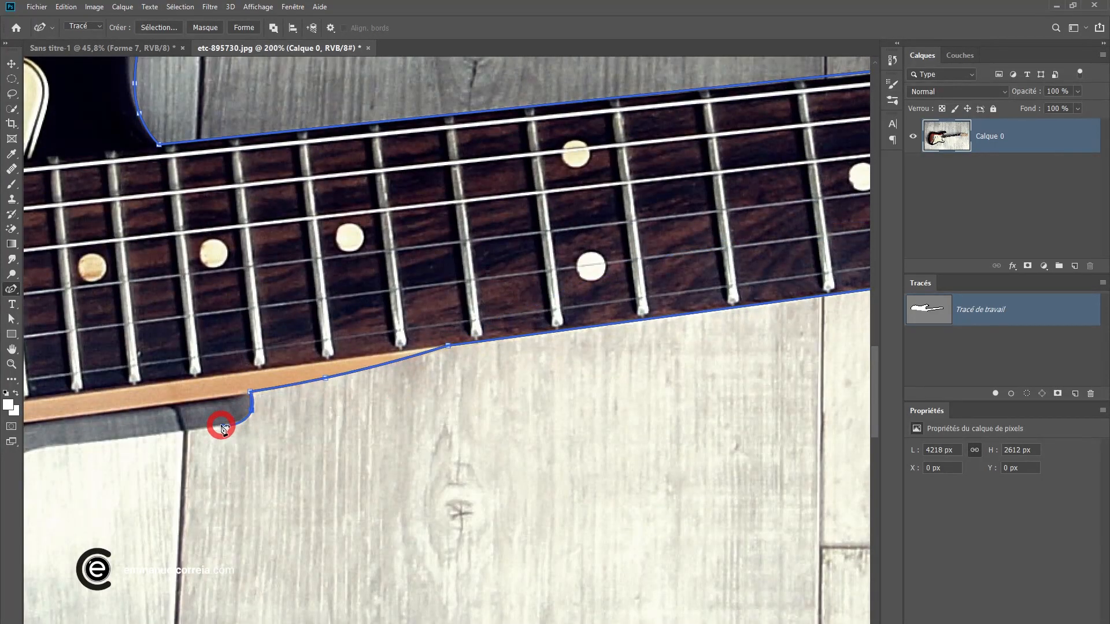
click(221, 426)
drag(221, 426, 528, 389)
click(308, 434)
drag(423, 386, 356, 410)
click(351, 410)
Trace the lower cutaway with curved points to the lower horn, and adjust those points to follow the body's edge.
click(293, 528)
drag(309, 575, 260, 416)
click(284, 472)
click(372, 517)
click(532, 567)
click(538, 622)
click(475, 528)
drag(475, 531, 491, 535)
drag(532, 568, 523, 552)
drag(538, 622, 541, 604)
Carry the path around the tip of the lower horn with curved points.
drag(544, 593, 574, 457)
click(543, 530)
click(435, 587)
click(373, 596)
drag(190, 606, 425, 604)
click(400, 573)
Continue the path with curved points along the body's lower edge to beneath the tone knob.
click(240, 532)
drag(124, 546, 305, 474)
click(237, 505)
drag(139, 566, 679, 326)
click(452, 451)
drag(248, 538, 531, 533)
click(498, 520)
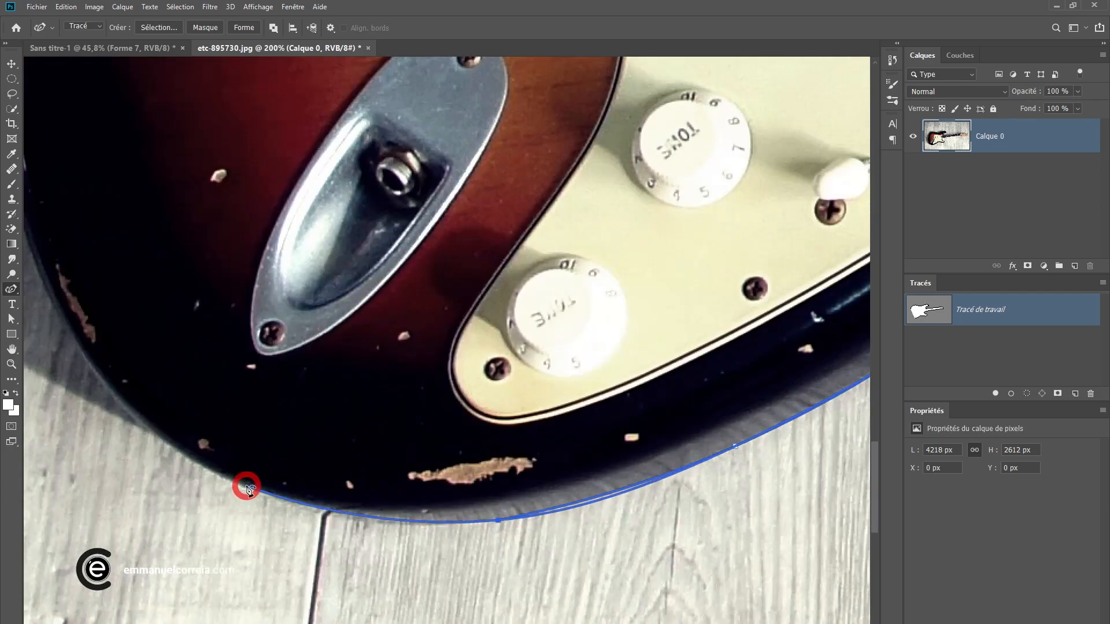
Trace the body's lower-left edge and the strap button at its end, and close the path at its first point.
scroll(247, 487, up, 5)
click(254, 306)
click(222, 338)
click(197, 341)
click(171, 208)
click(192, 182)
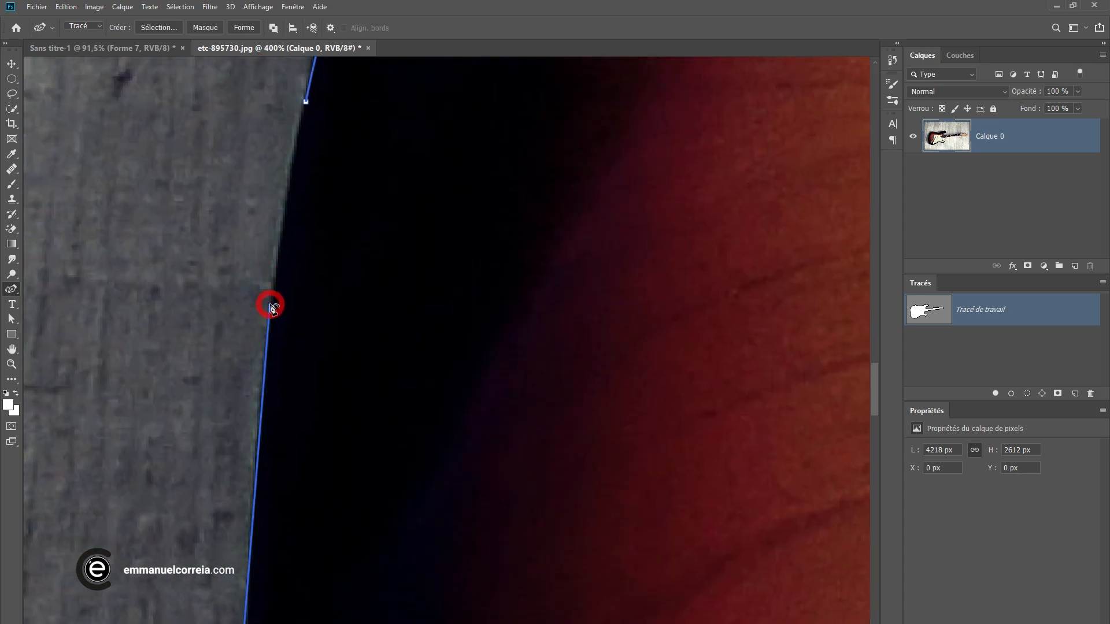
click(273, 307)
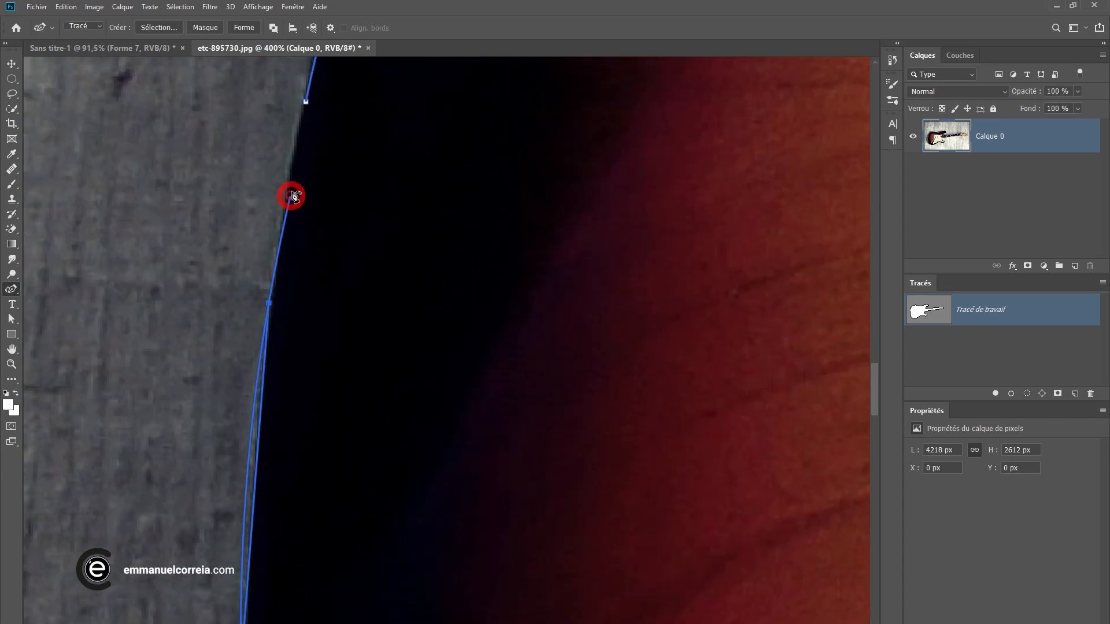
click(307, 105)
Create a vector mask on Calque 0 from the closed guitar path, and deselect the layer.
ctrl+alt+click(424, 234)
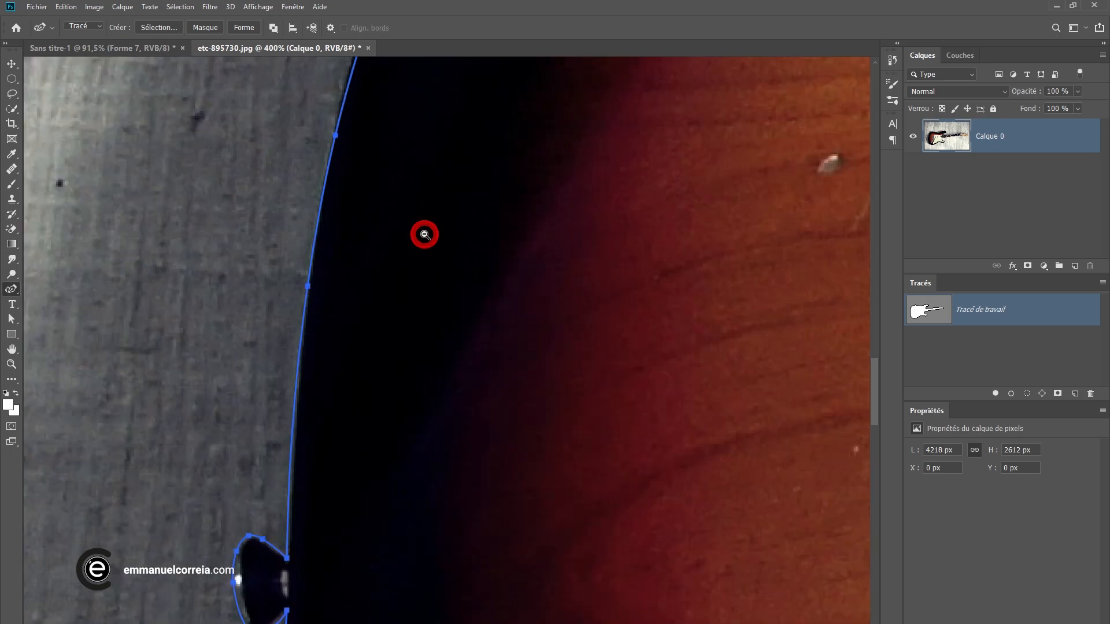
ctrl+alt+click(424, 234)
alt+click(424, 234)
alt+click(689, 362)
drag(686, 362, 365, 410)
drag(590, 368, 400, 413)
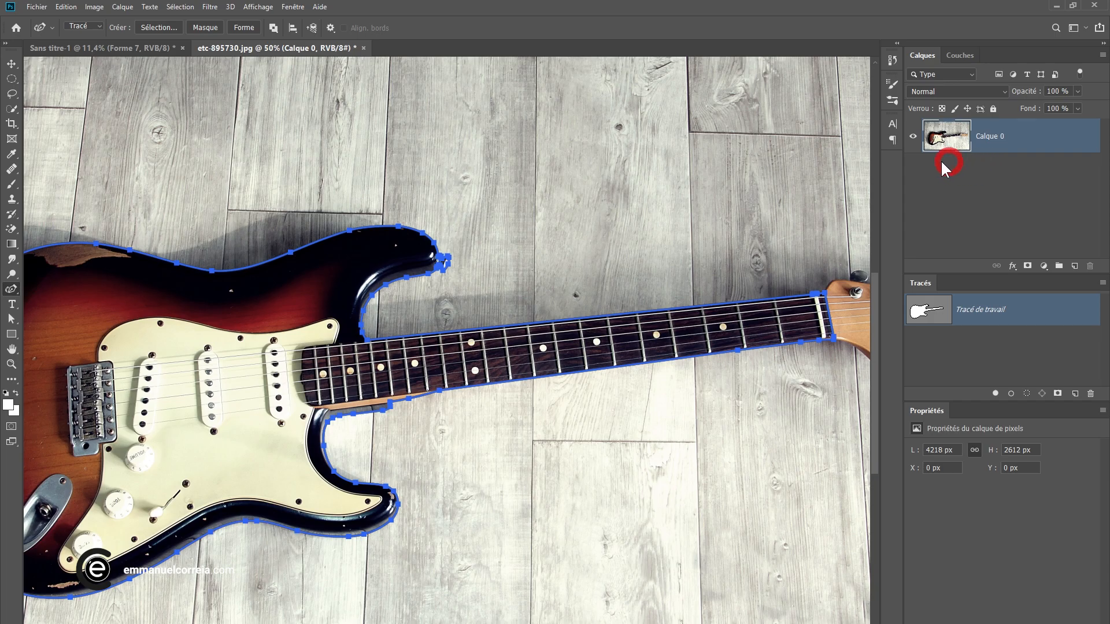
click(206, 28)
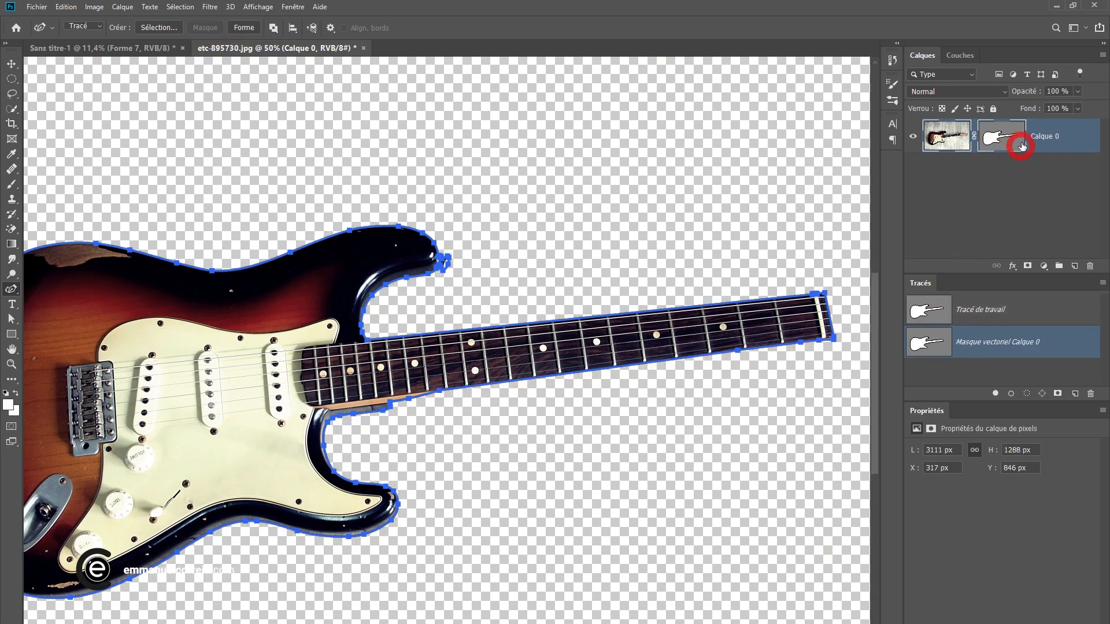
click(999, 183)
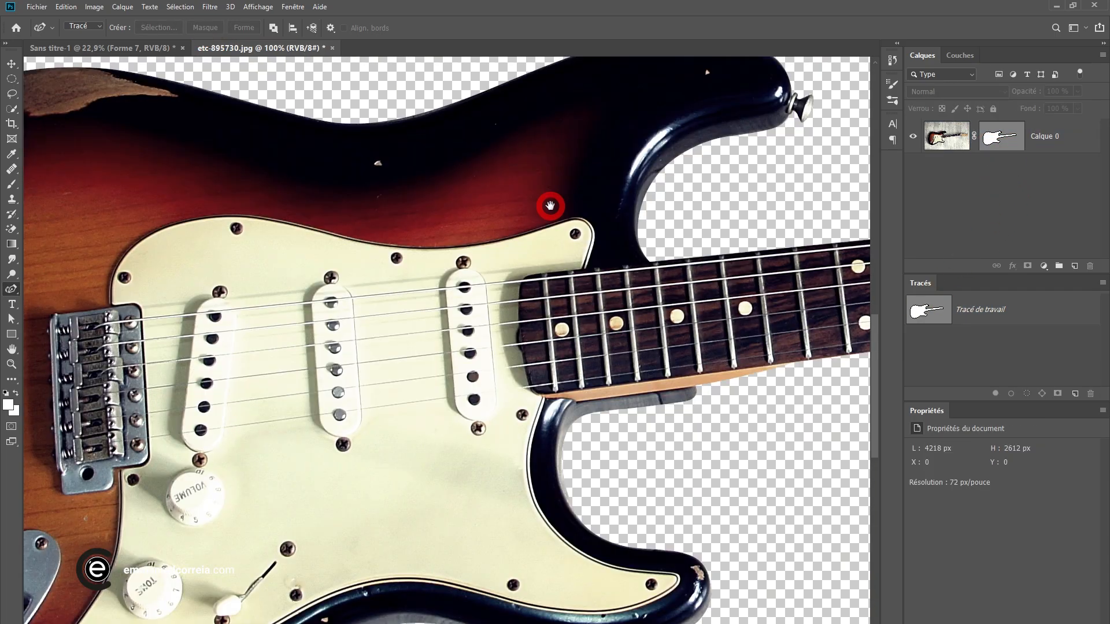
Inspect the masked edges of the guitar's body, horns and neck up close against the transparent background.
drag(550, 206, 548, 346)
drag(441, 300, 678, 366)
drag(376, 346, 522, 321)
ctrl+click(389, 349)
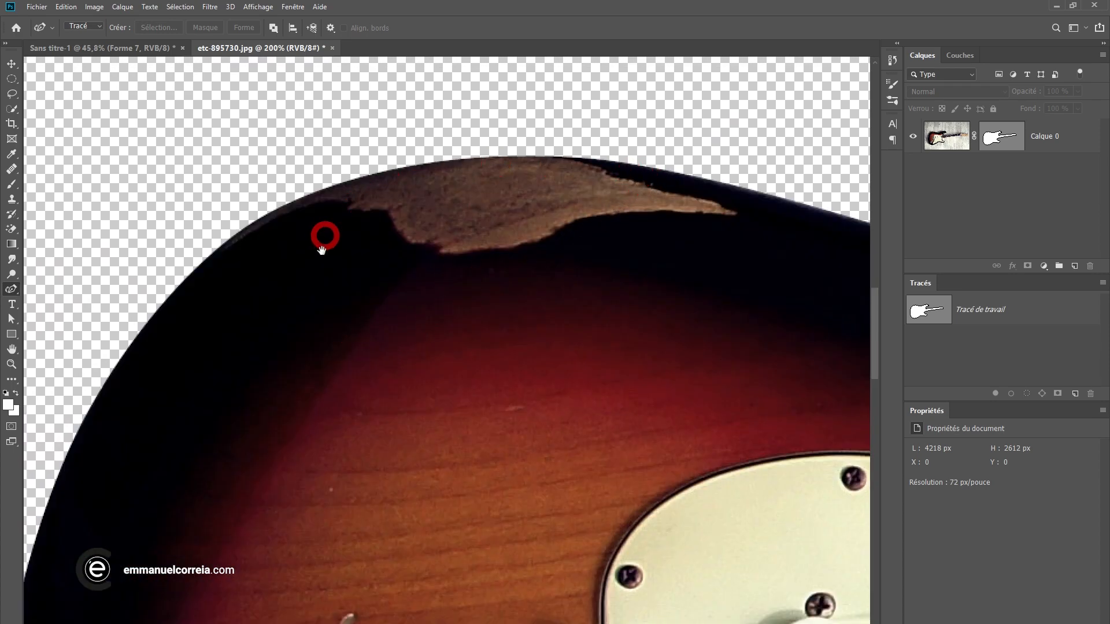
alt+click(355, 318)
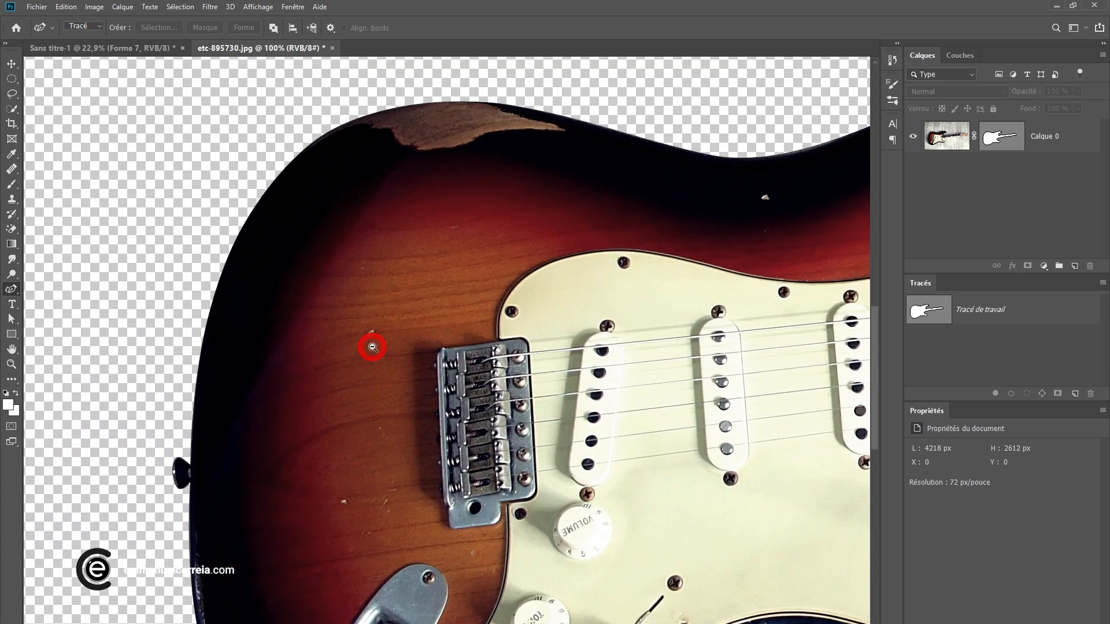
alt+click(372, 346)
drag(393, 451, 374, 359)
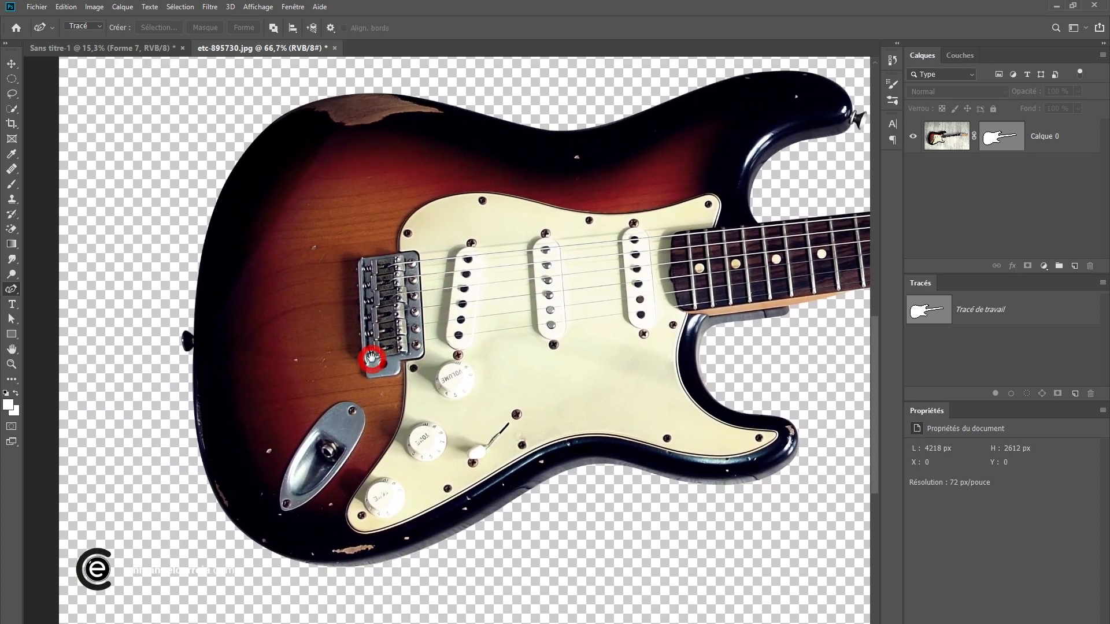
drag(810, 289, 579, 378)
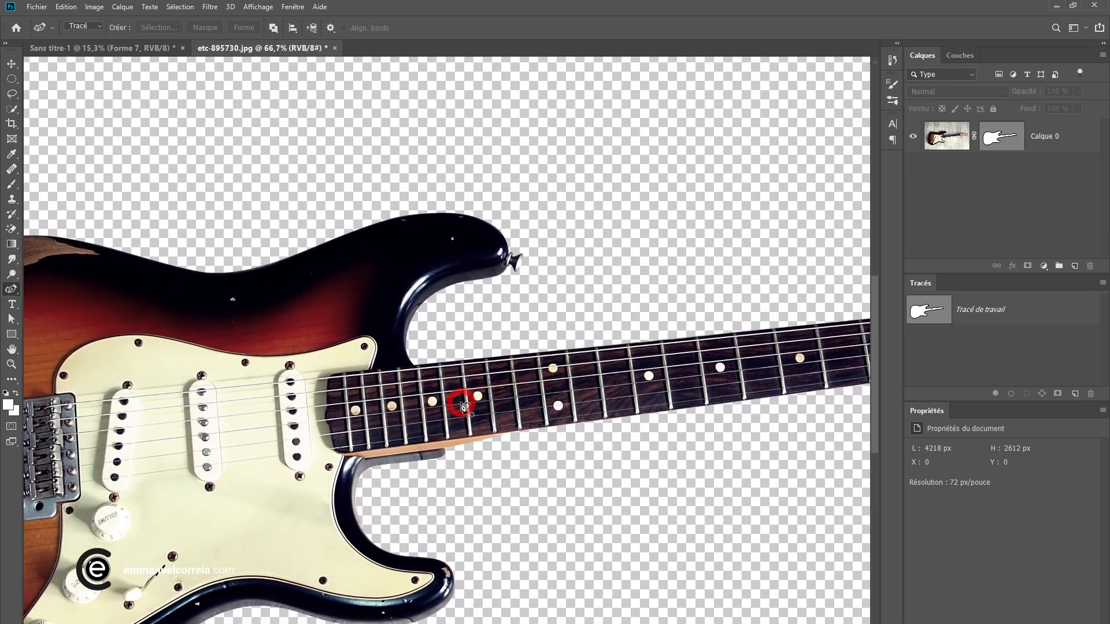
drag(431, 409, 543, 310)
drag(478, 332, 572, 342)
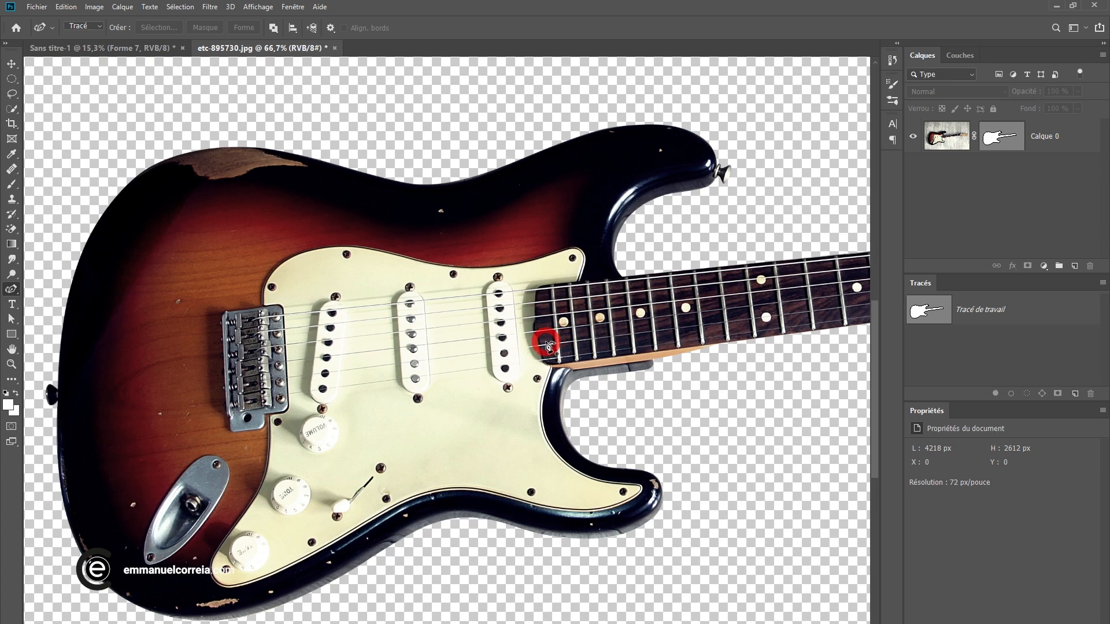
Save the guitar's work path under the name guitare, and deselect the path and the layer.
double_click(976, 311)
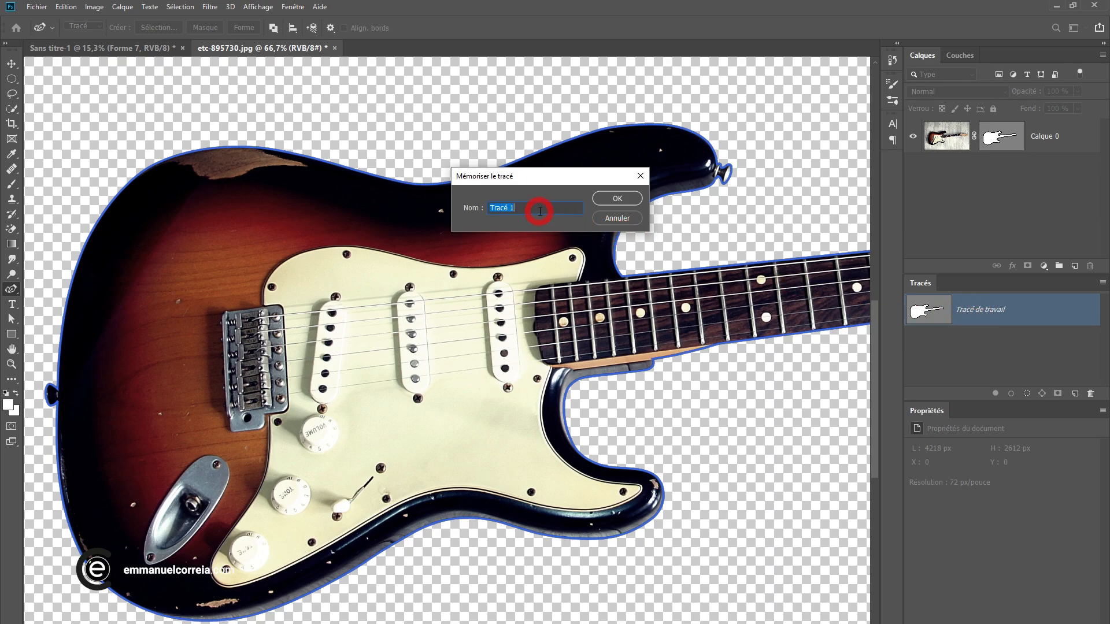
text(guitare)
click(603, 198)
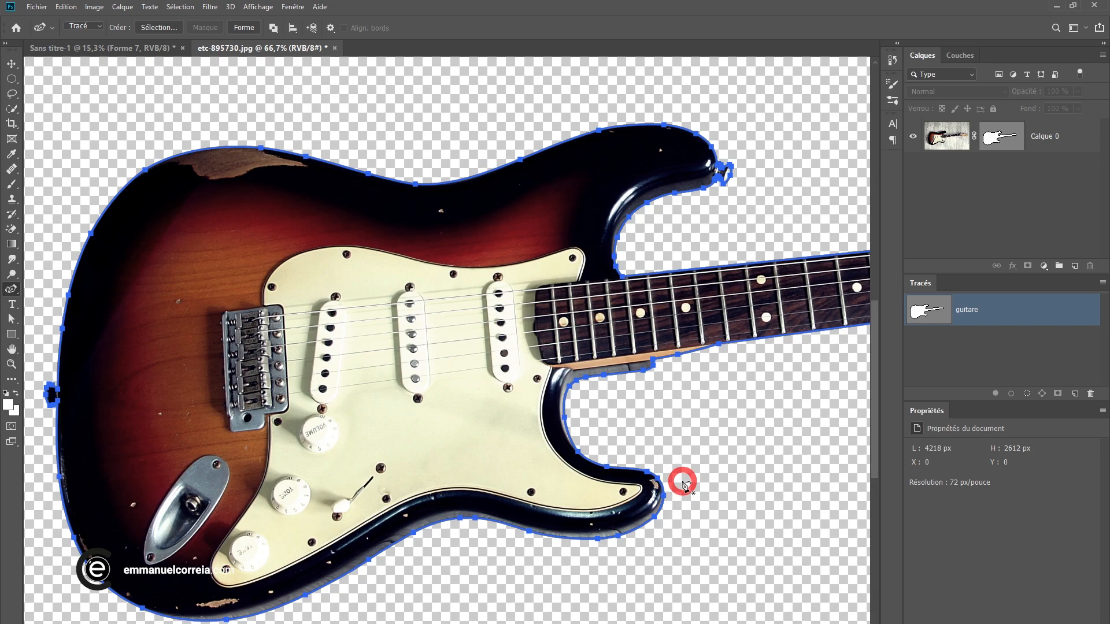
click(966, 355)
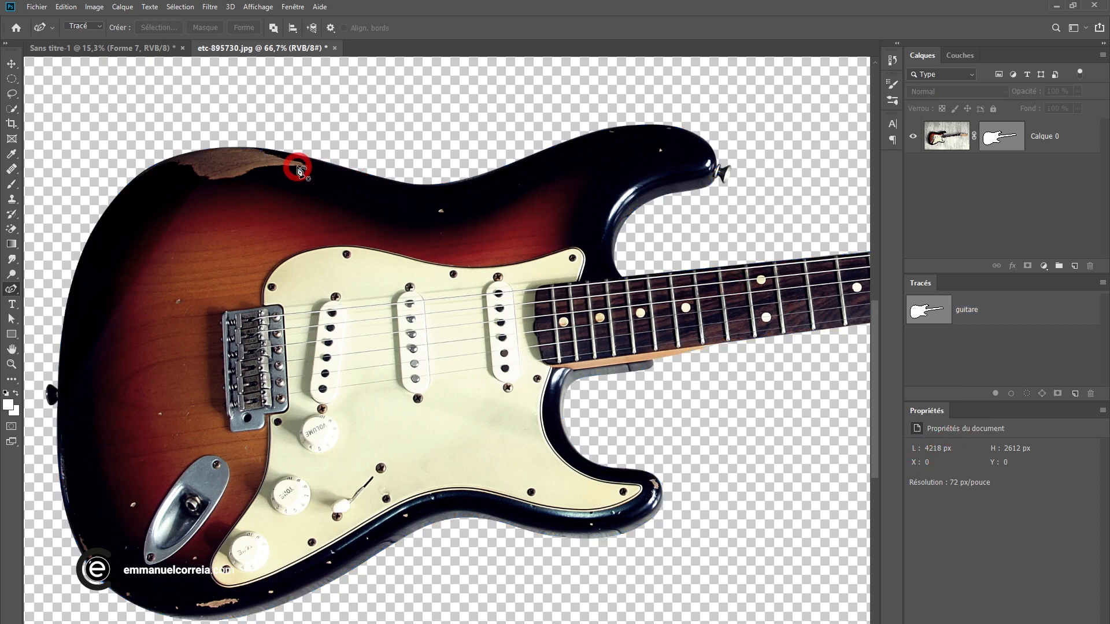
click(975, 172)
click(1011, 173)
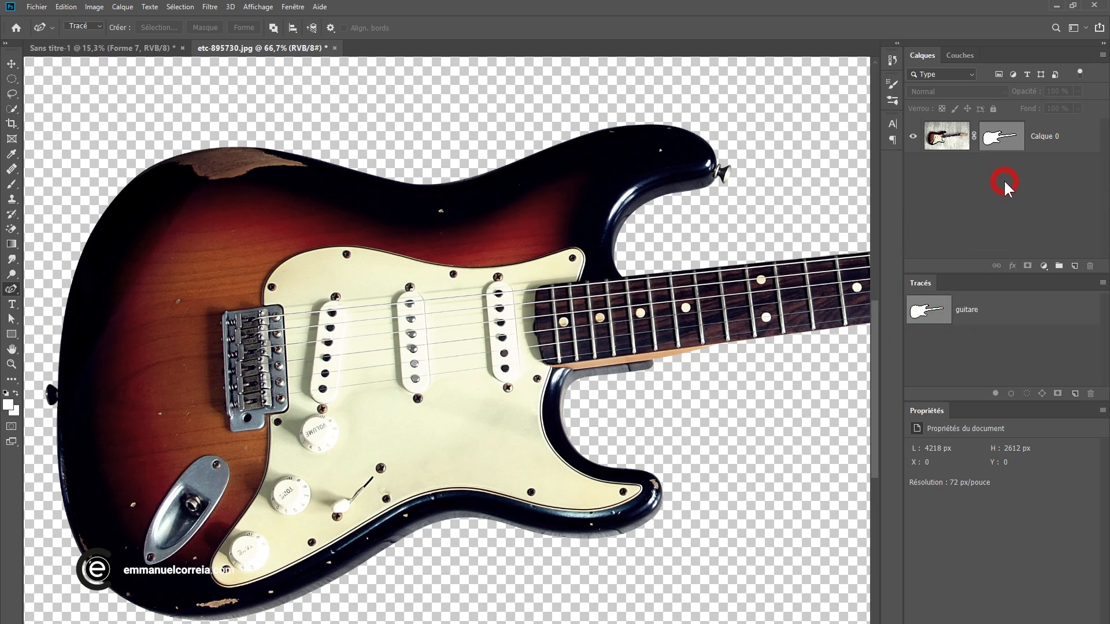